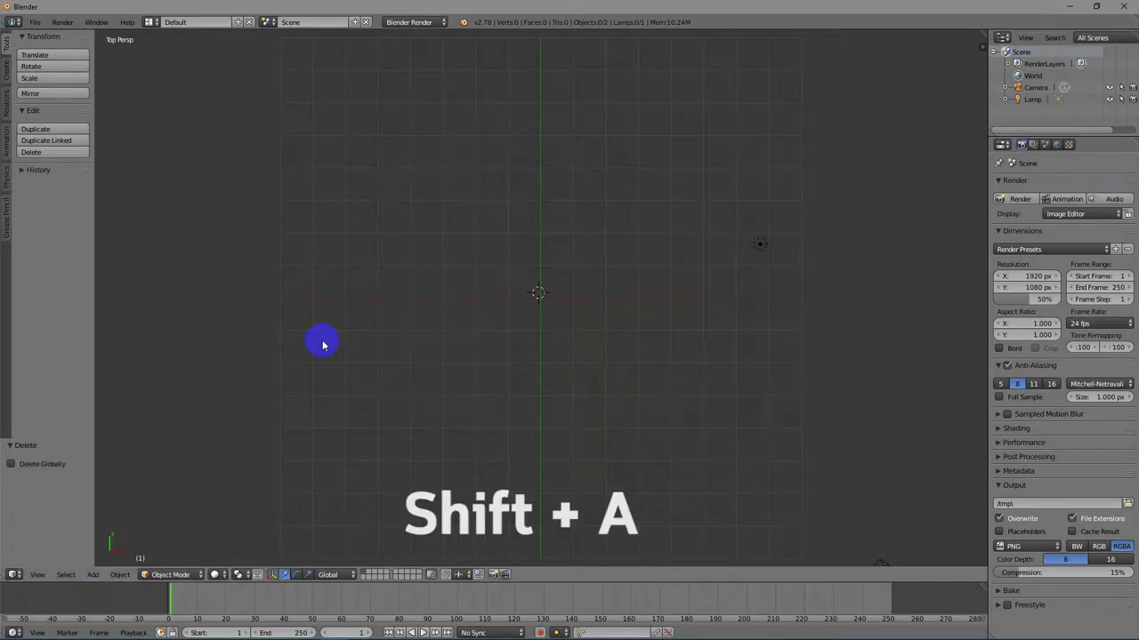
- Add a text object to the scene at the 3D cursor
key("shift+s")
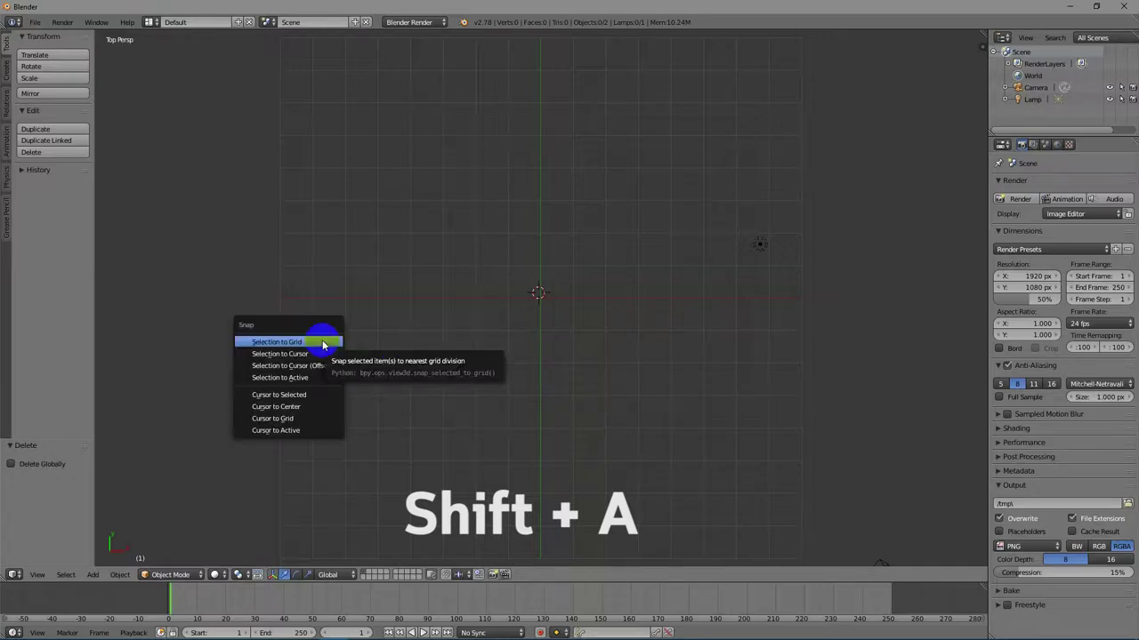
key("shift+a")
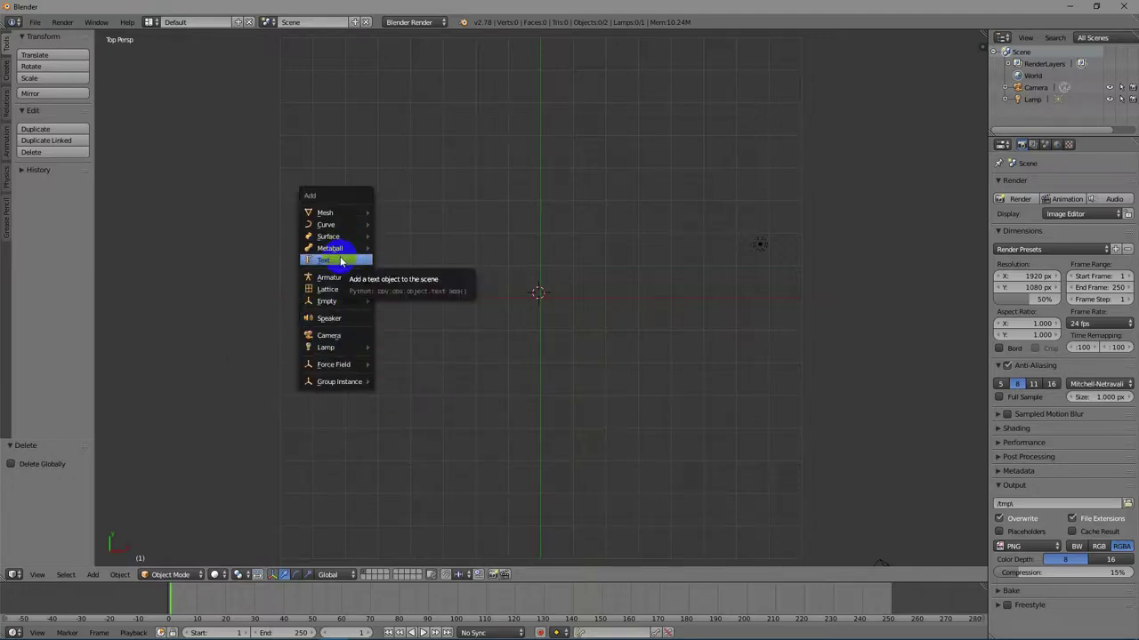
left_click(341, 261)
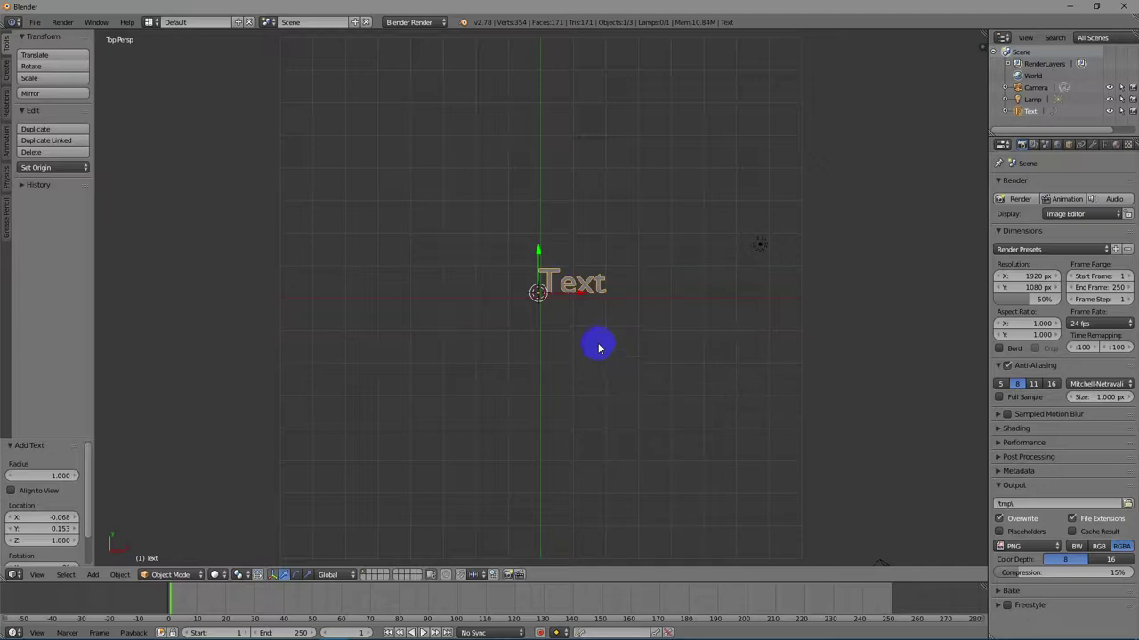
scroll(596, 354, "up", 1)
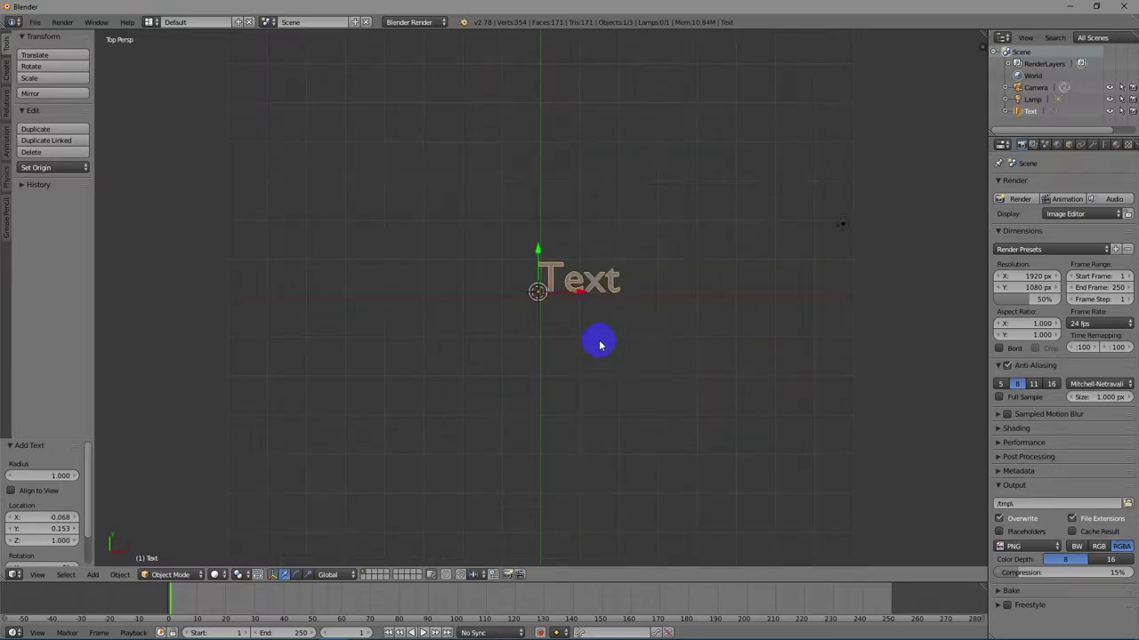
scroll(590, 350, "up", 3)
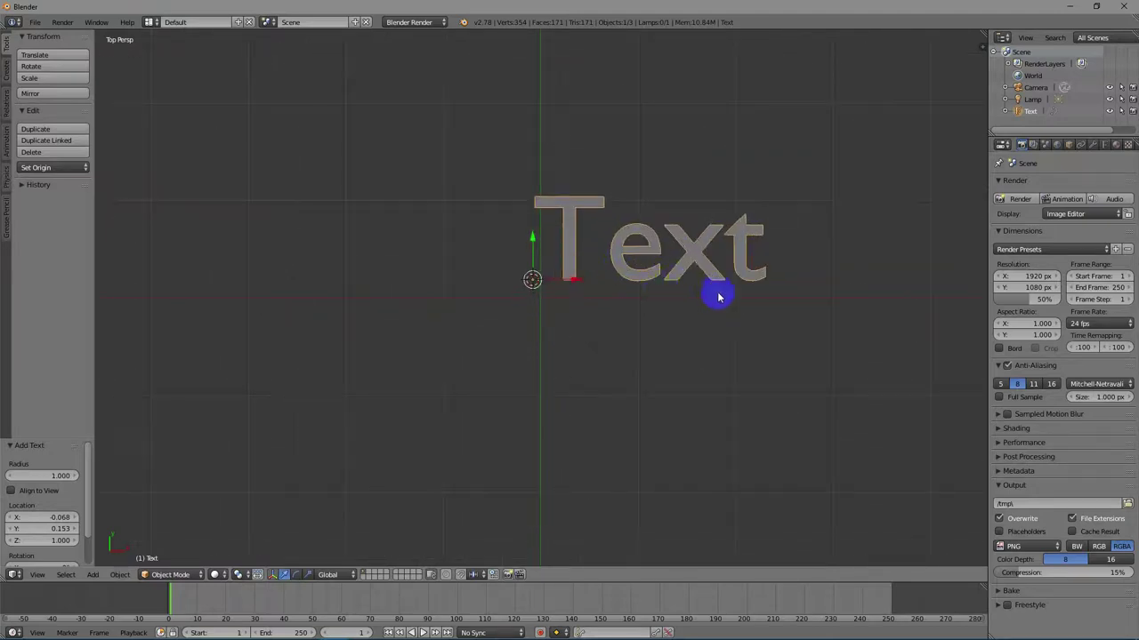
scroll(718, 297, "down", 1)
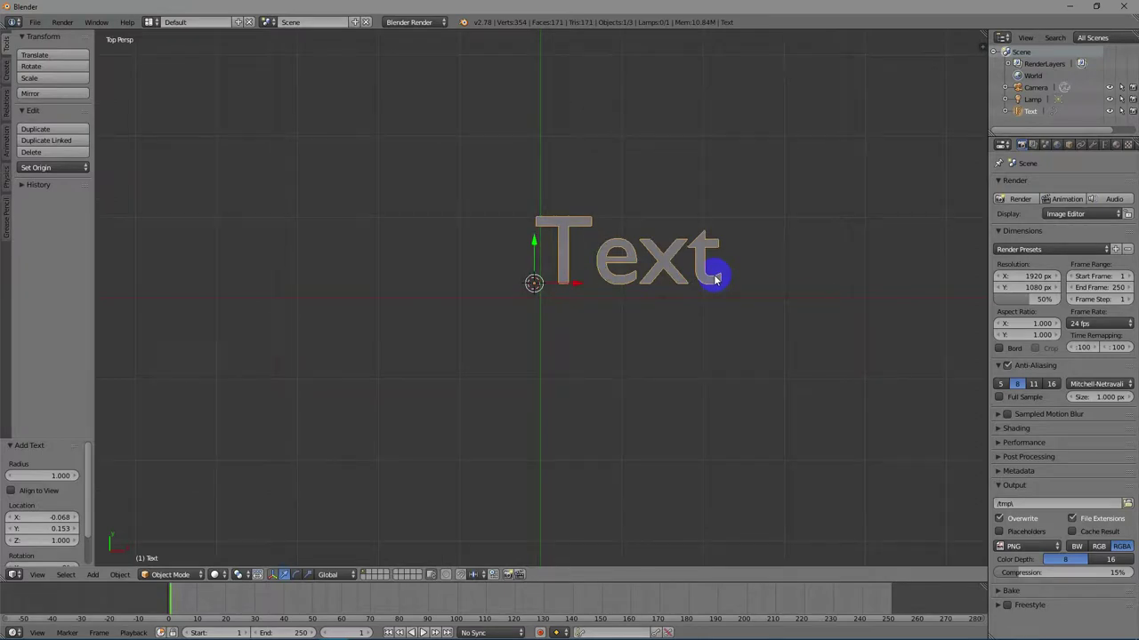
scroll(716, 279, "down", 1)
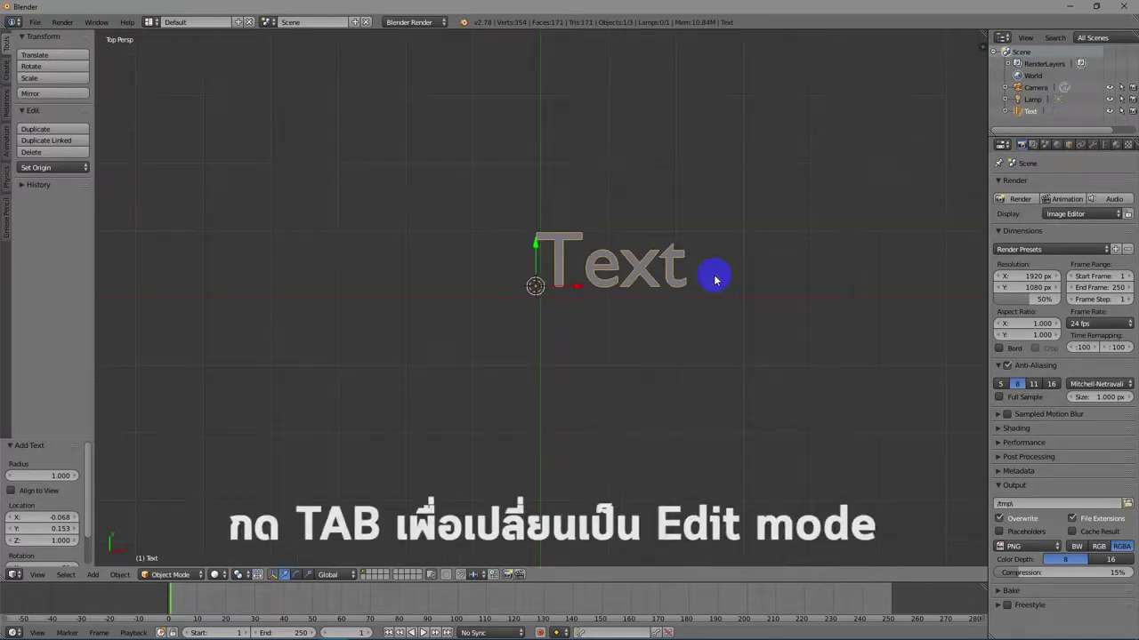
- Switch the text object to Edit Mode and step the text cursor through its letters, finishing after the last one
key("Tab")
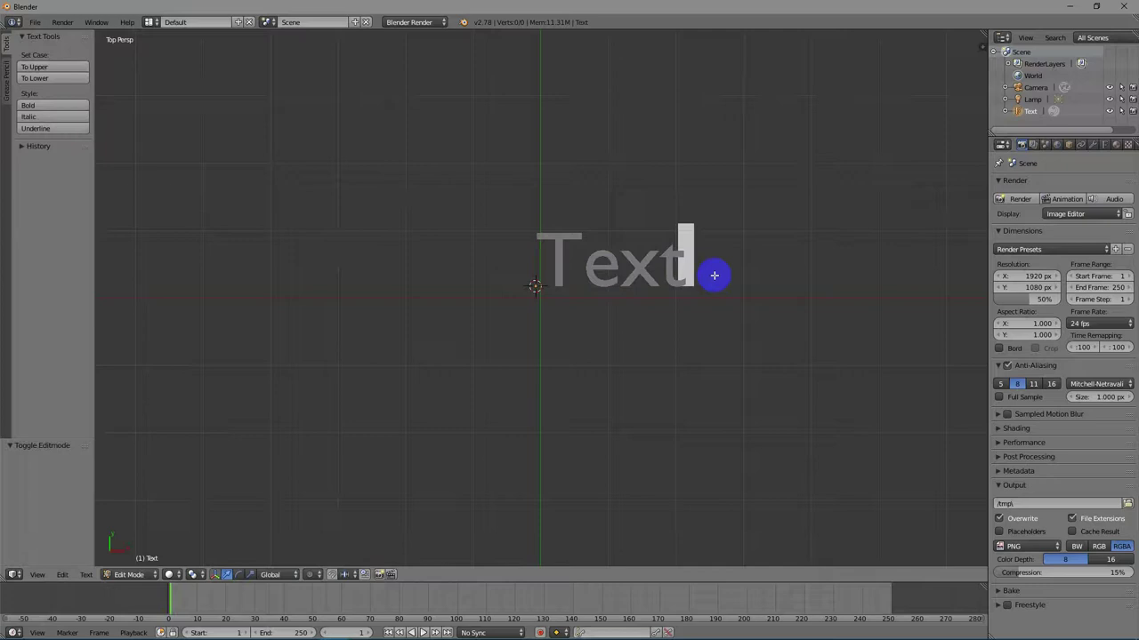
key("Left")
key("Left")
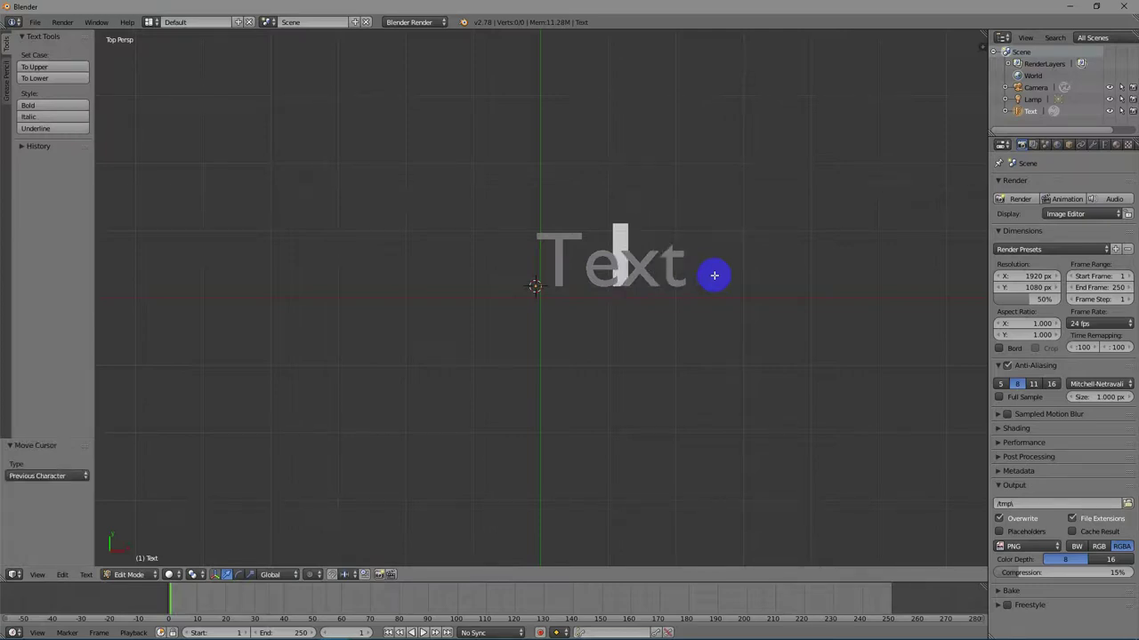
key("Right")
key("Right")
key("Left")
key("Left")
key("Left")
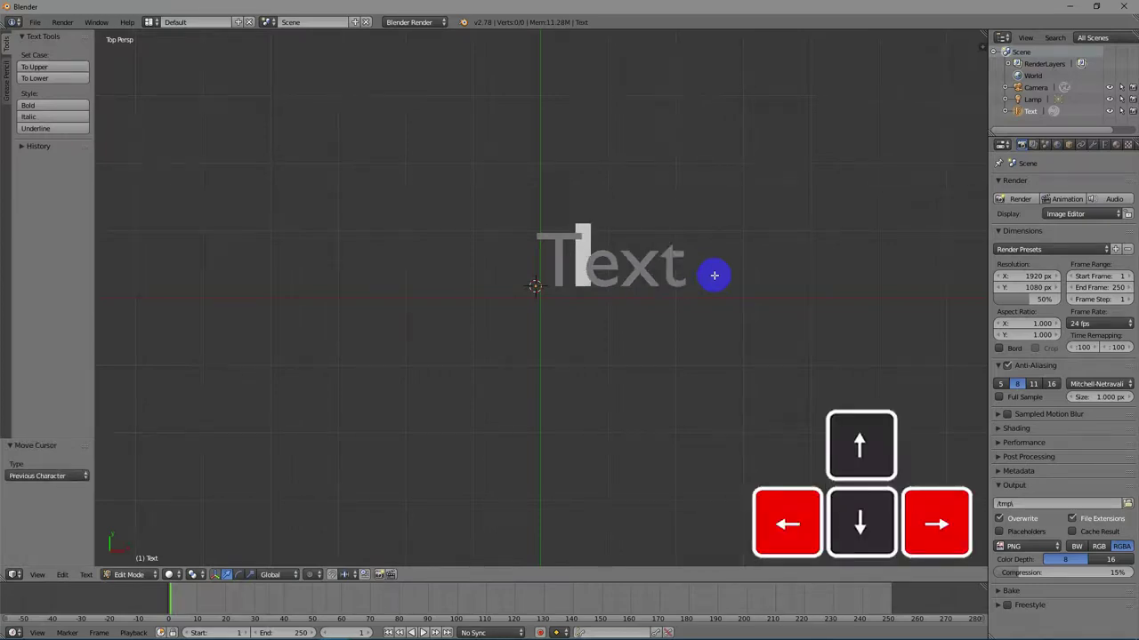
key("Right")
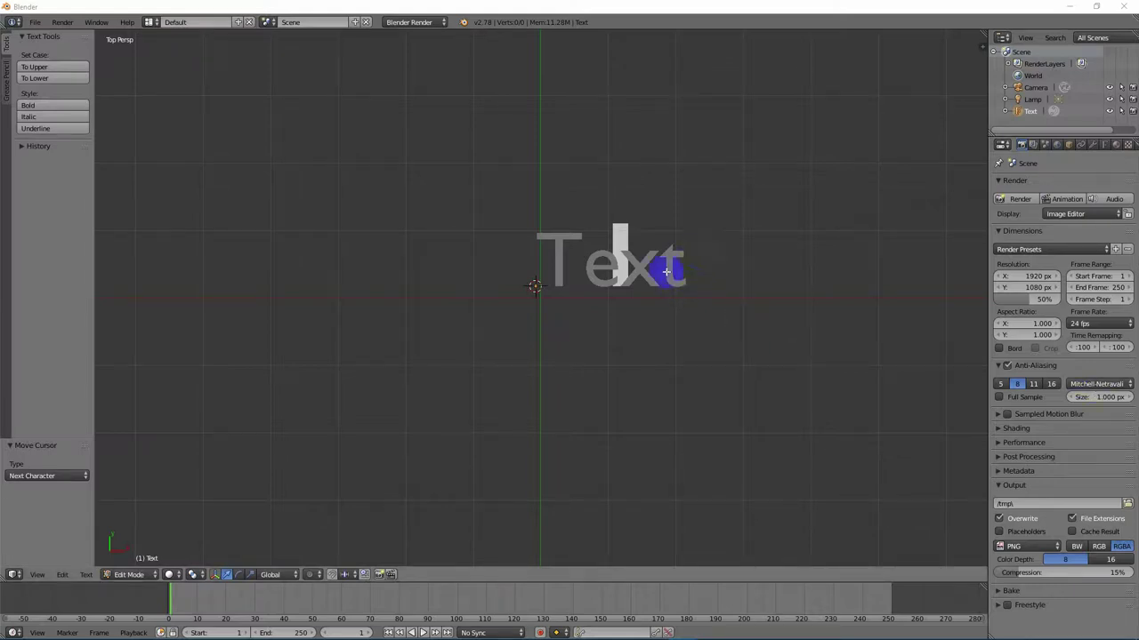
key("Right")
key("Right")
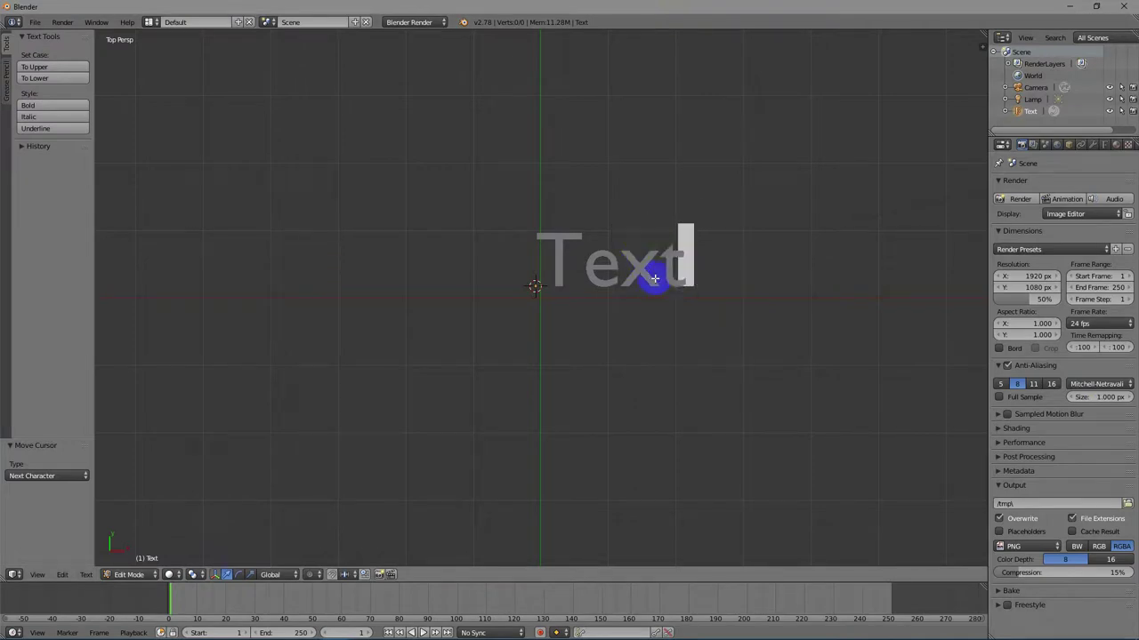
- Replace the default text with "Blender3D"
key("BackSpace")
key("BackSpace")
key("BackSpace")
key("BackSpace")
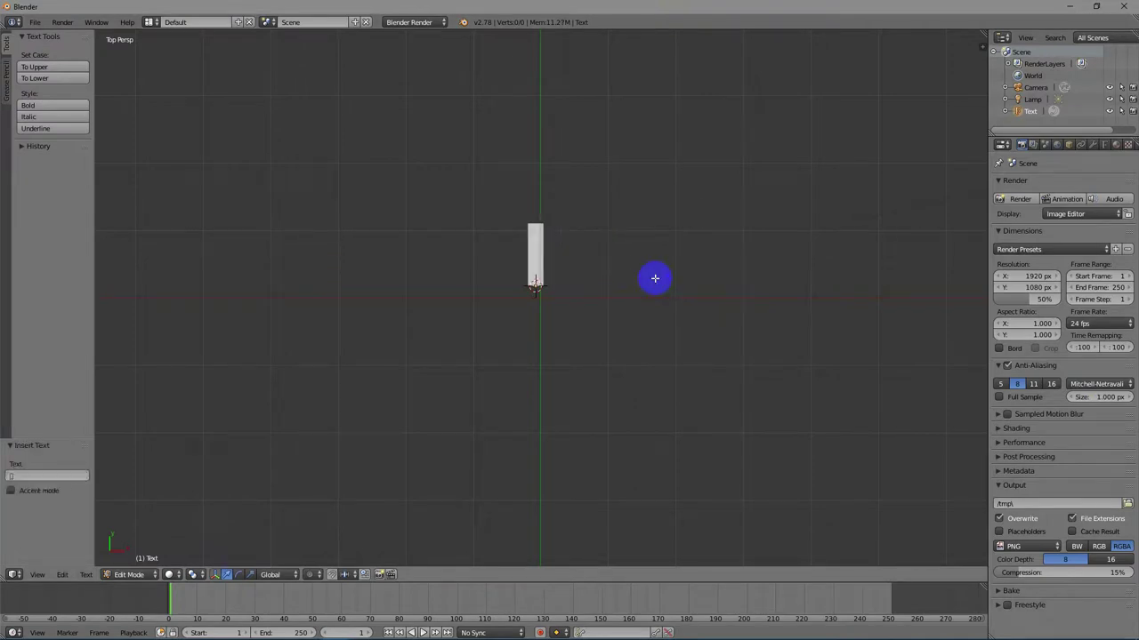
type("_")
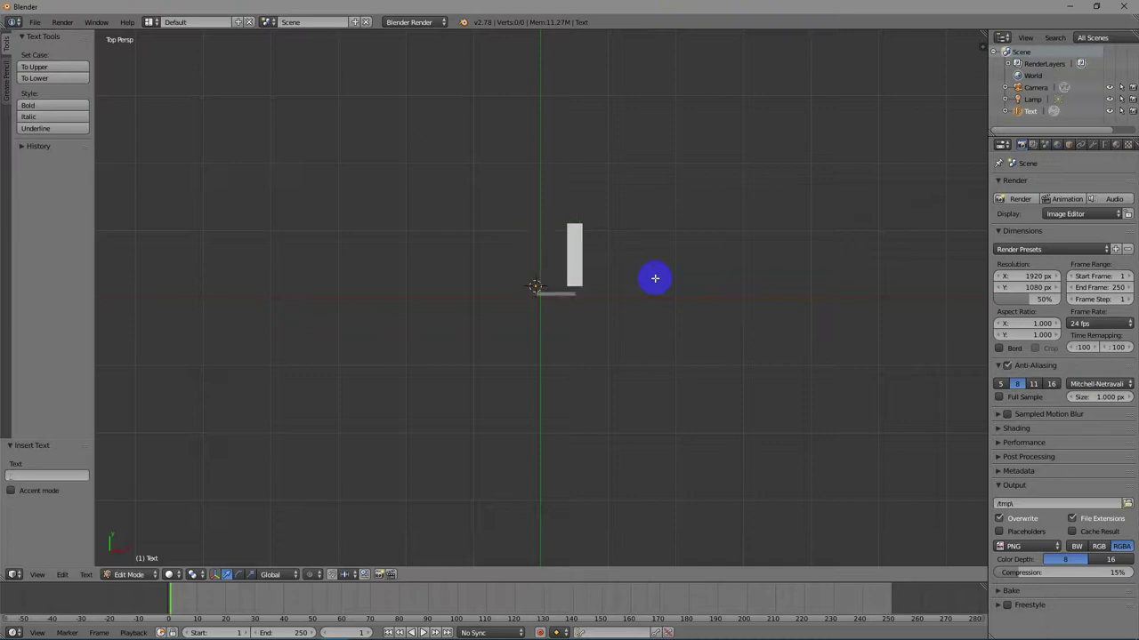
key("BackSpace")
type("Ble")
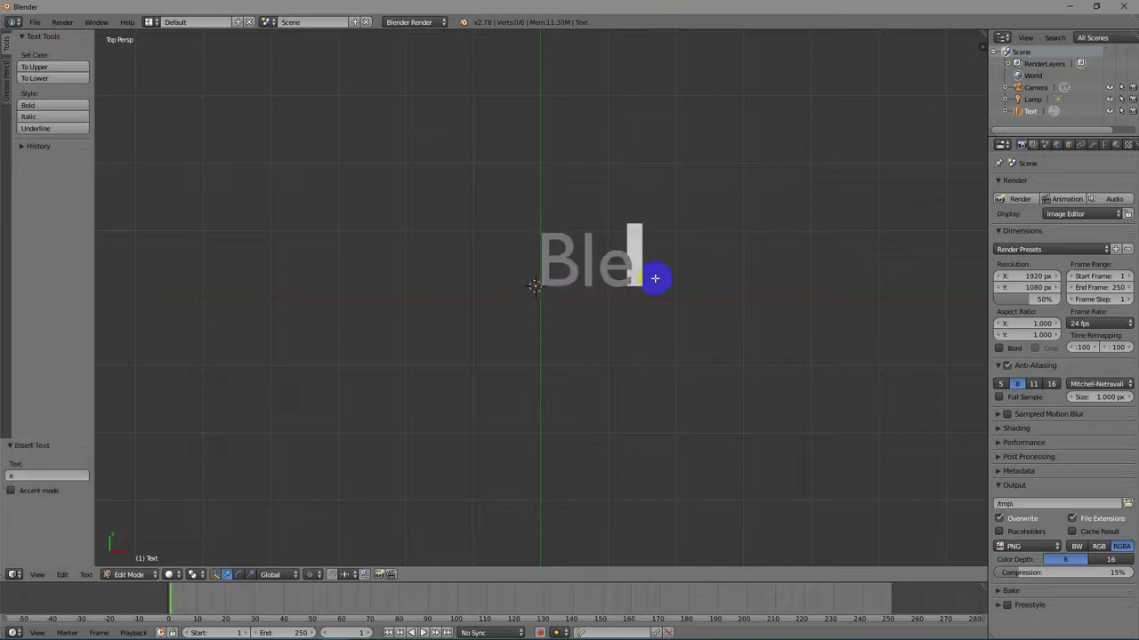
type("nder")
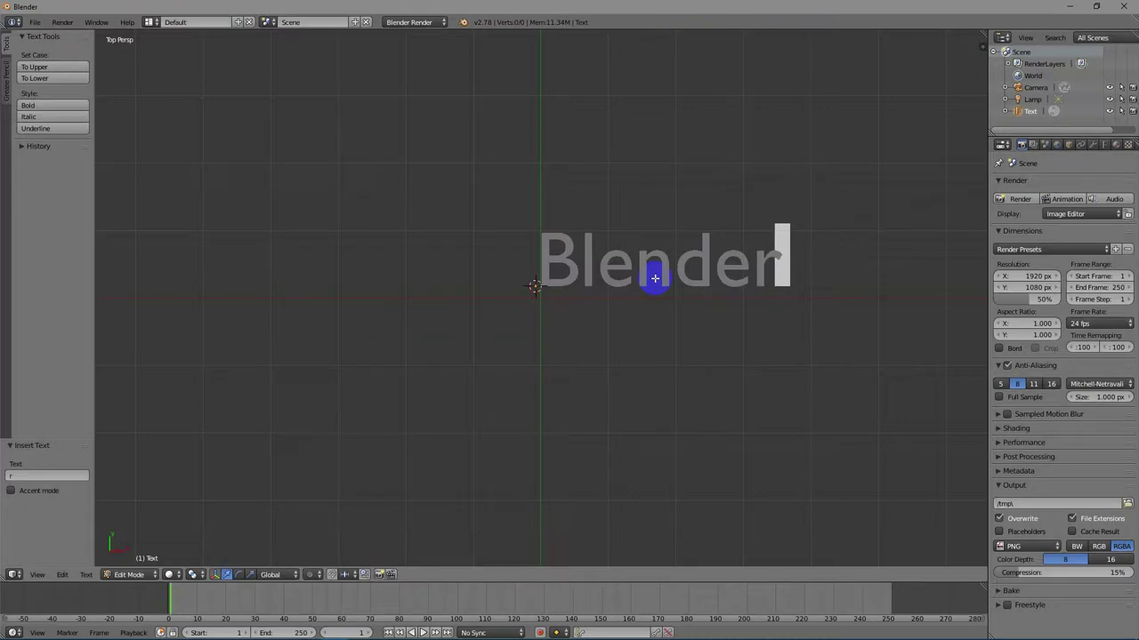
type("3D")
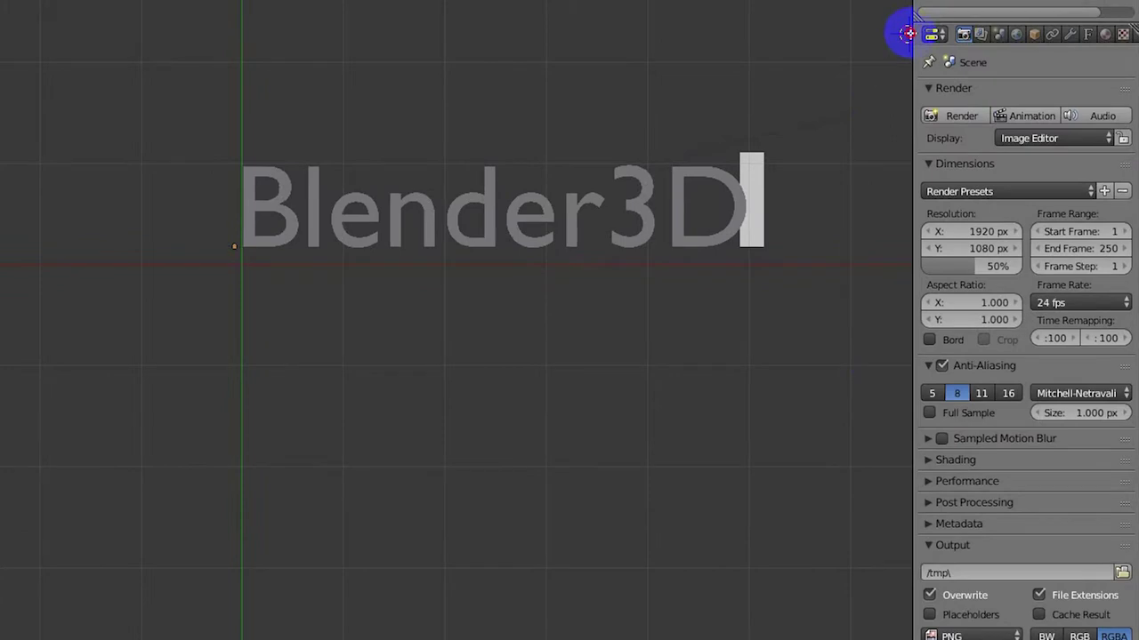
- Widen the properties area and show the text object's font settings with the Shape and Geometry sections collapsed
left_click_drag(907, 34, 863, 9)
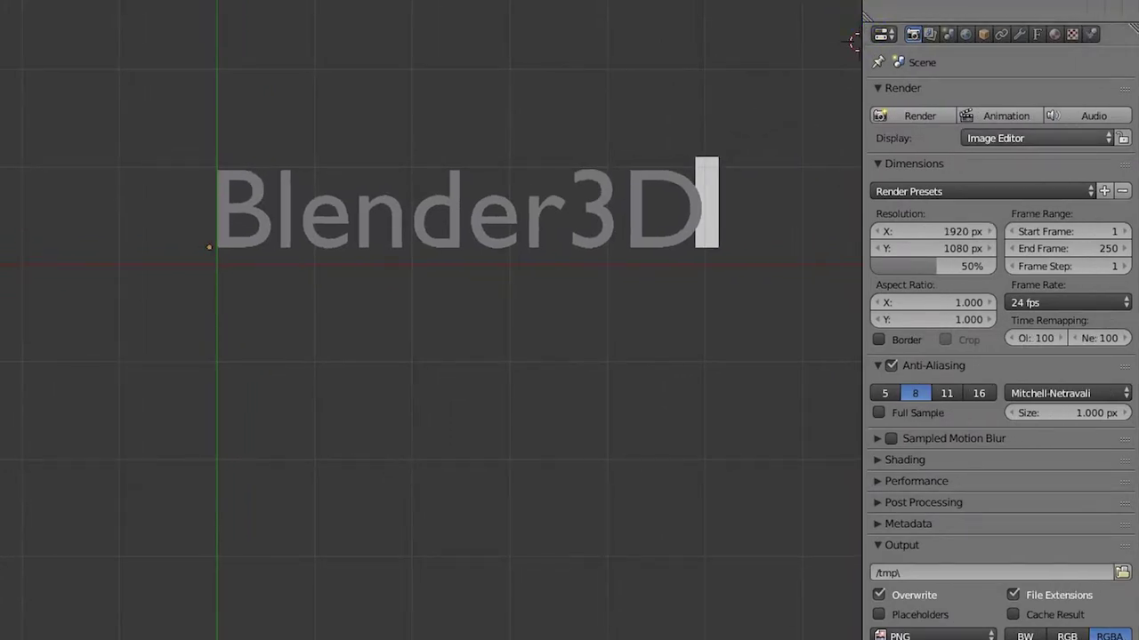
left_click(1036, 34)
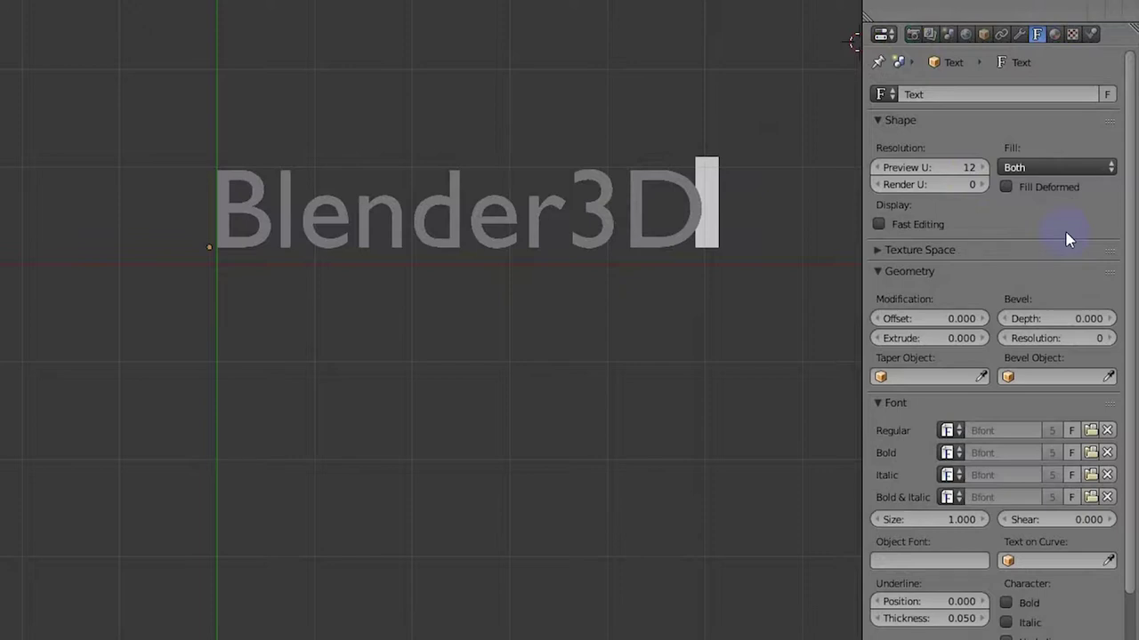
left_click(946, 163)
left_click(877, 119)
left_click(877, 164)
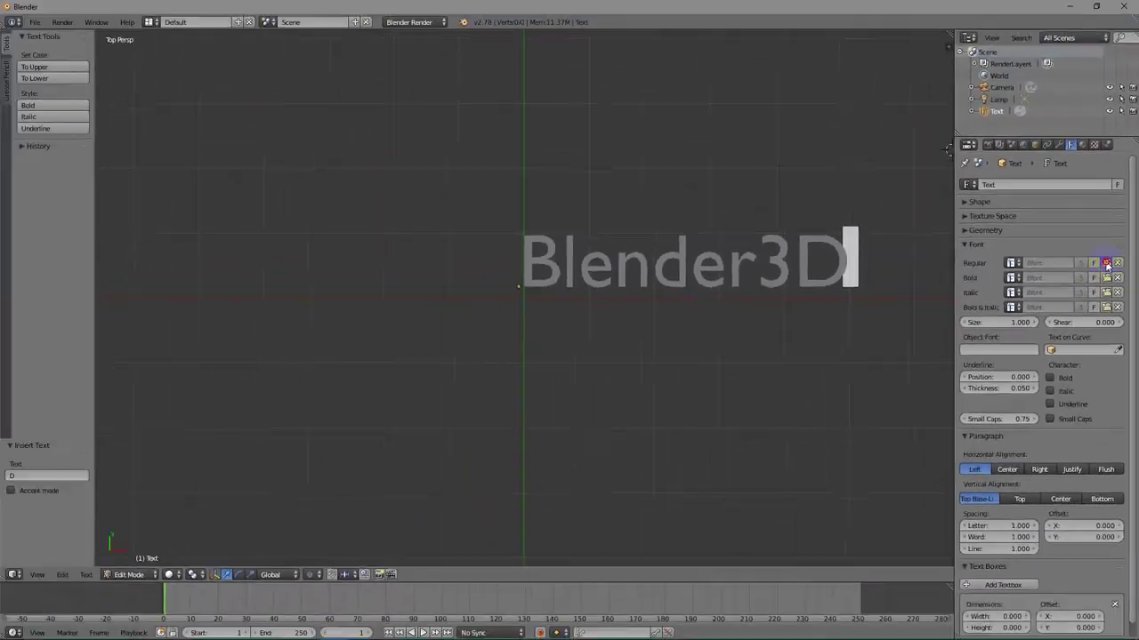
- Load arialbd.ttf from C:\Windows\Fonts as the text's regular font
left_click(1094, 225)
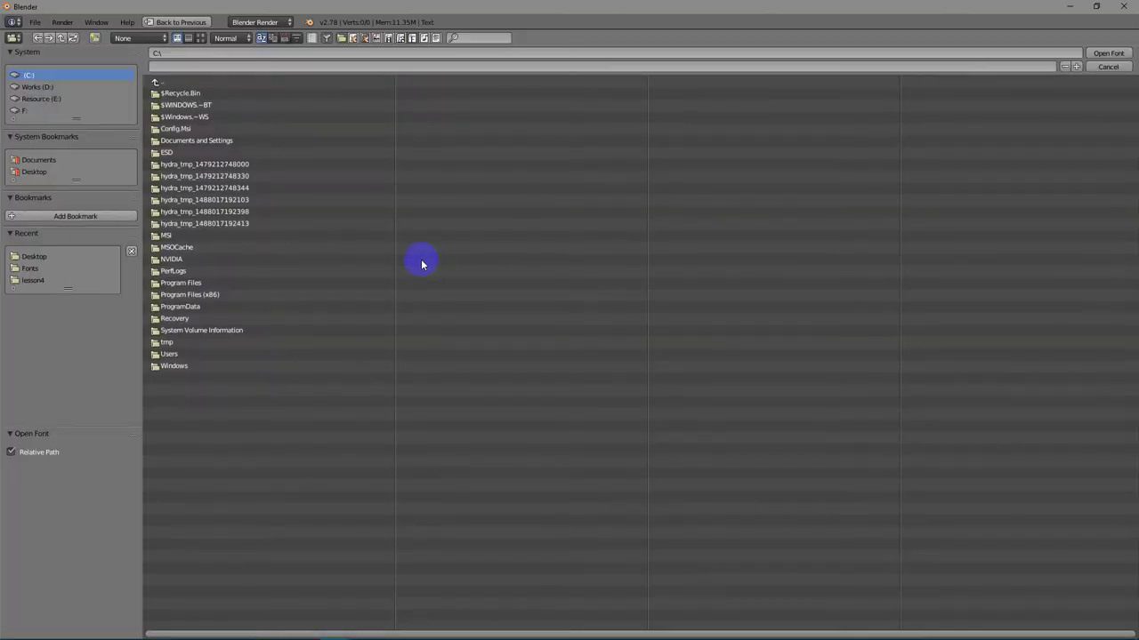
left_click(188, 366)
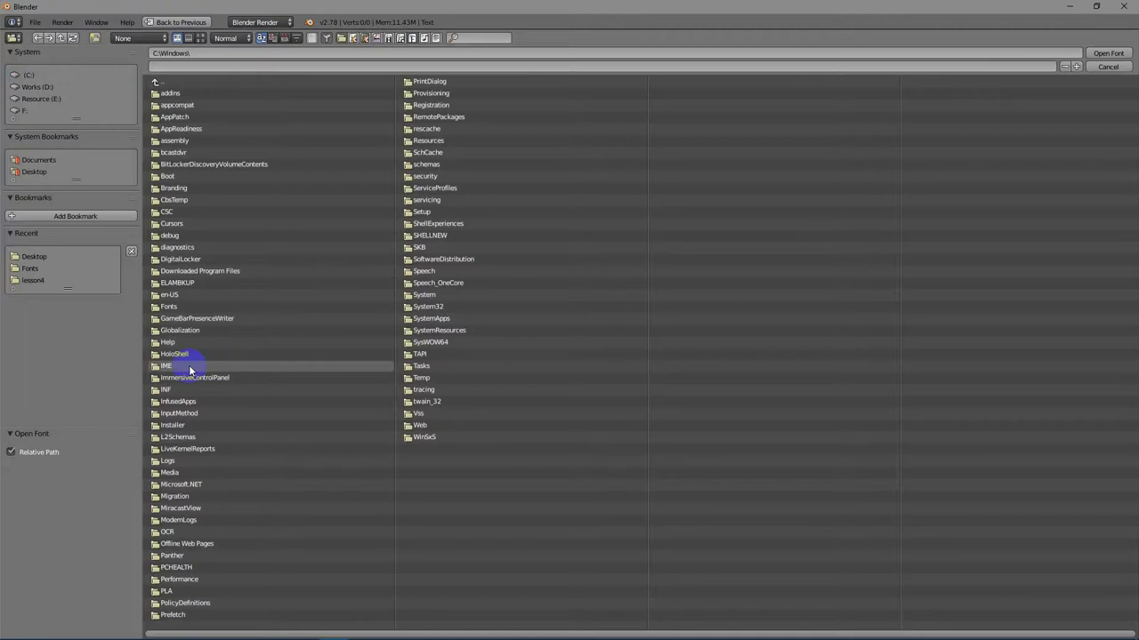
left_click(192, 305)
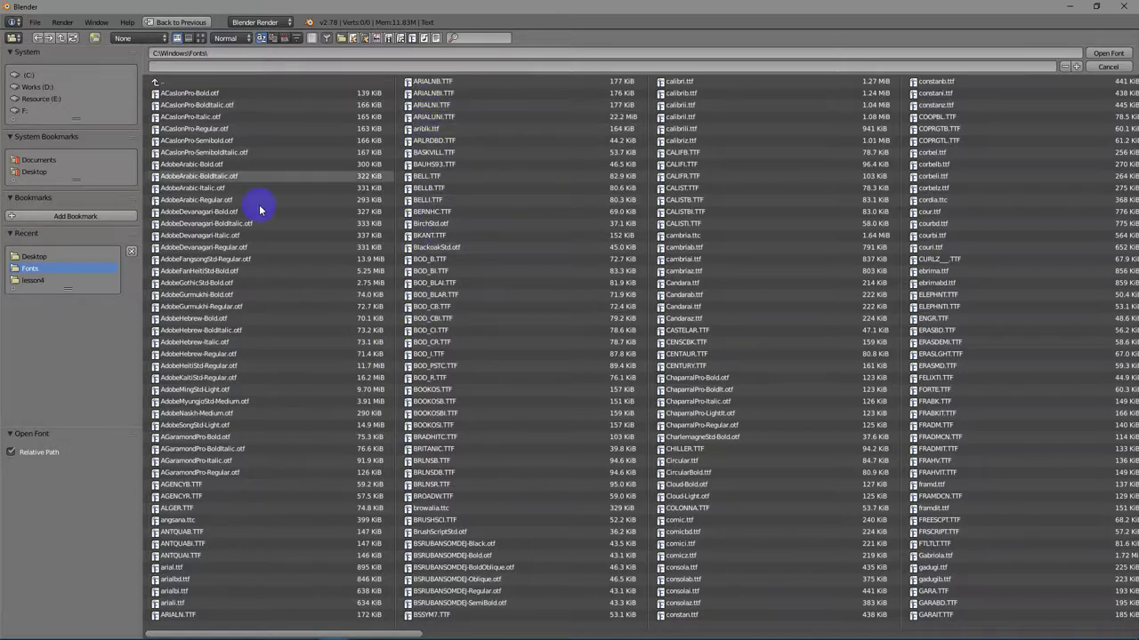
left_click(200, 580)
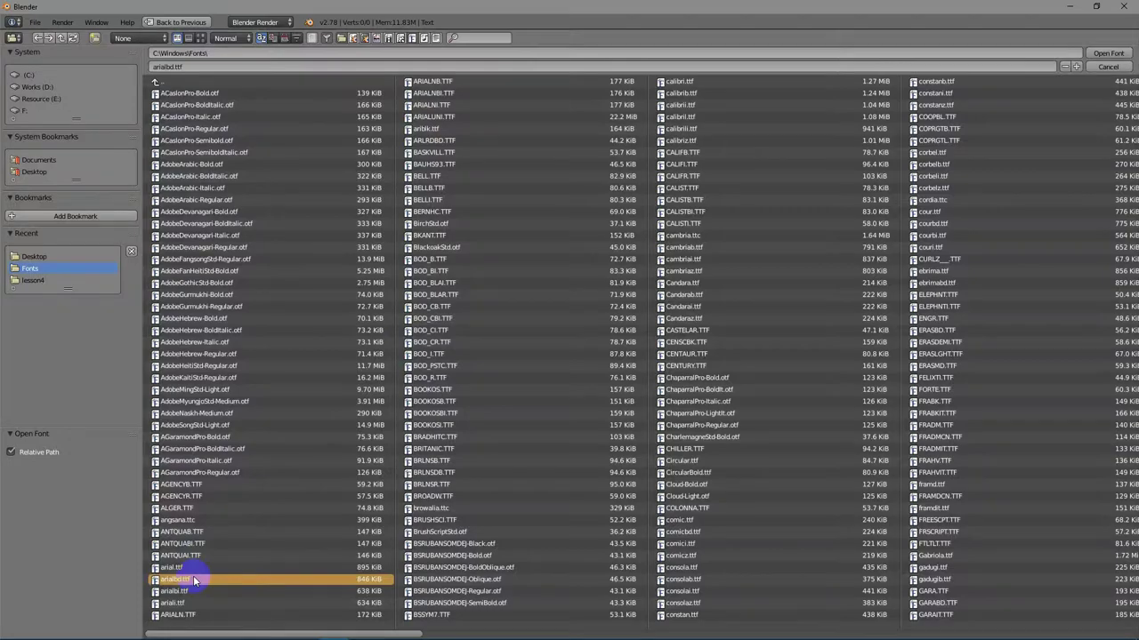
left_click(1108, 53)
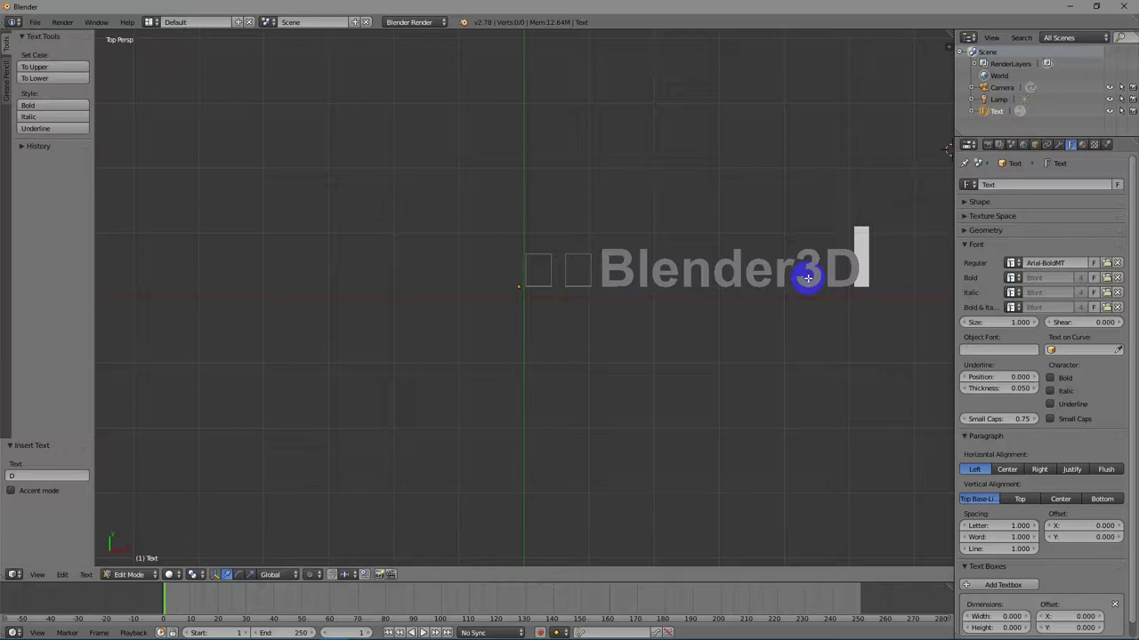
- Delete the two stray box characters in front of "Blender3D"
key("Left")
key("Left")
key("Left")
key("Left")
key("Left")
key("Left")
key("Left")
key("Left")
key("Left")
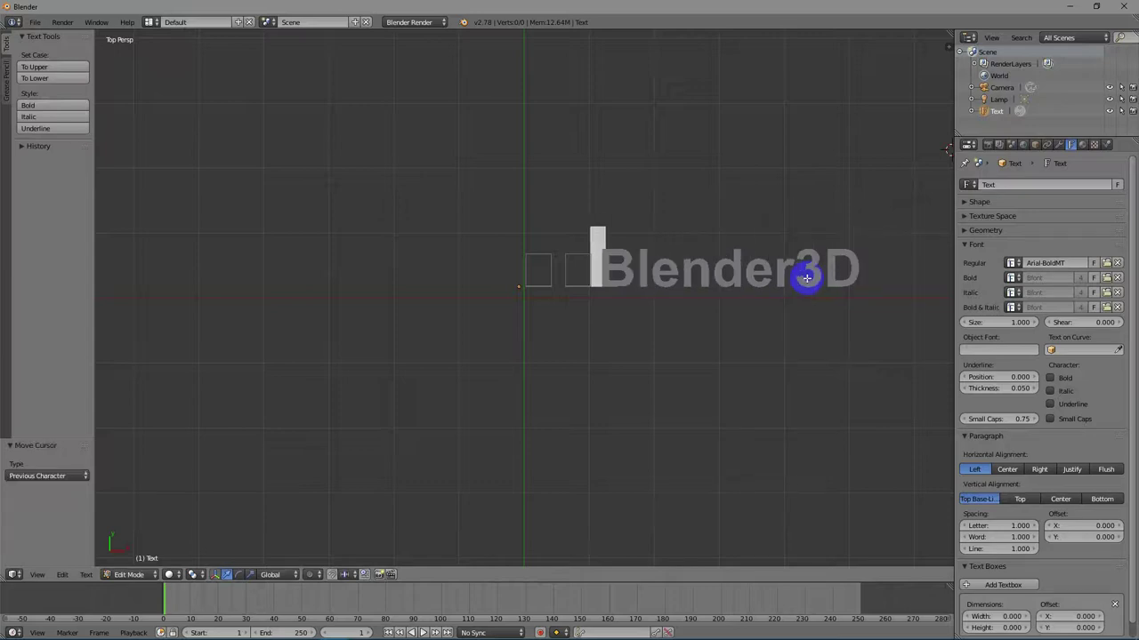
key("BackSpace")
key("BackSpace")
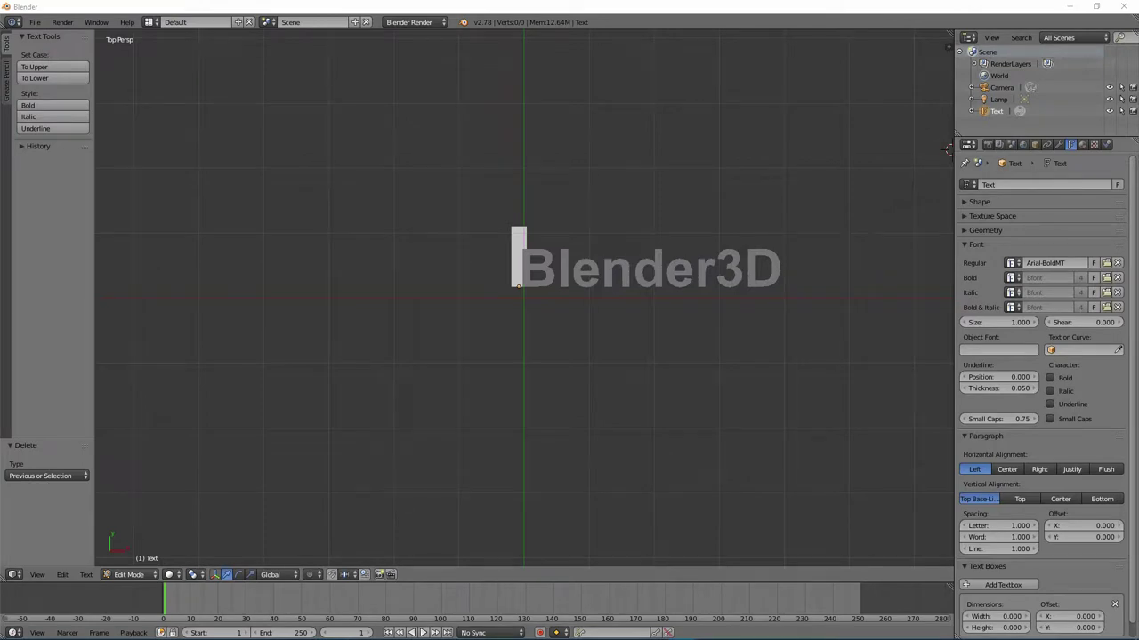
left_click(844, 446)
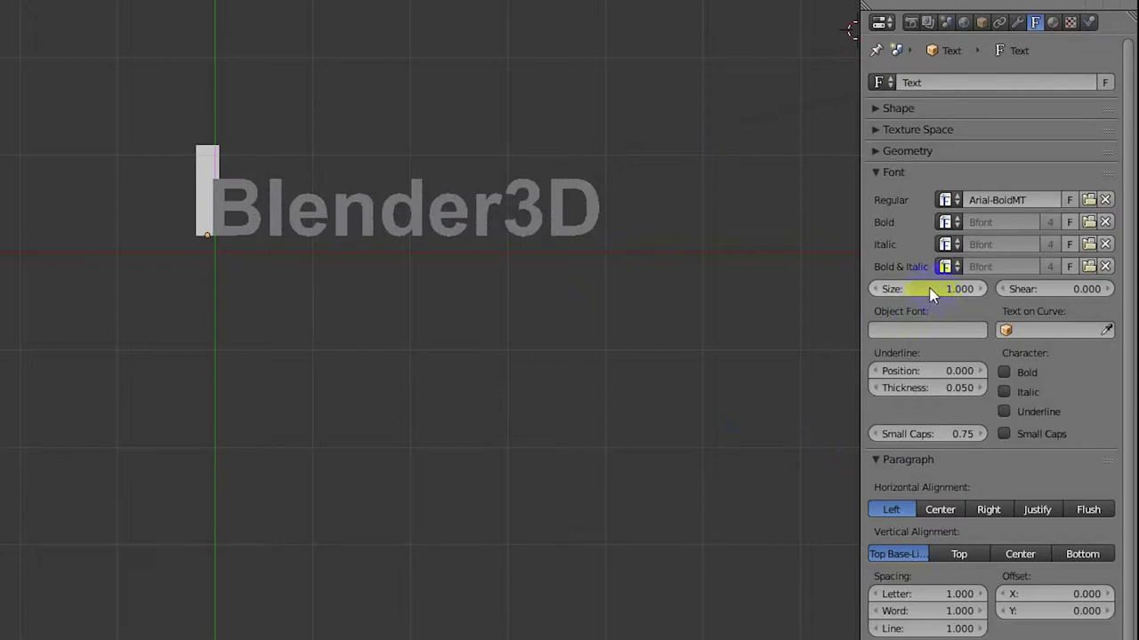
- Set the text's size to 1.220, its letter spacing to 1.100 and its shear to 0.200
mouse_move(932, 296)
left_mouse_down()
mouse_move(880, 285)
mouse_move(965, 288)
mouse_move(943, 290)
left_mouse_up()
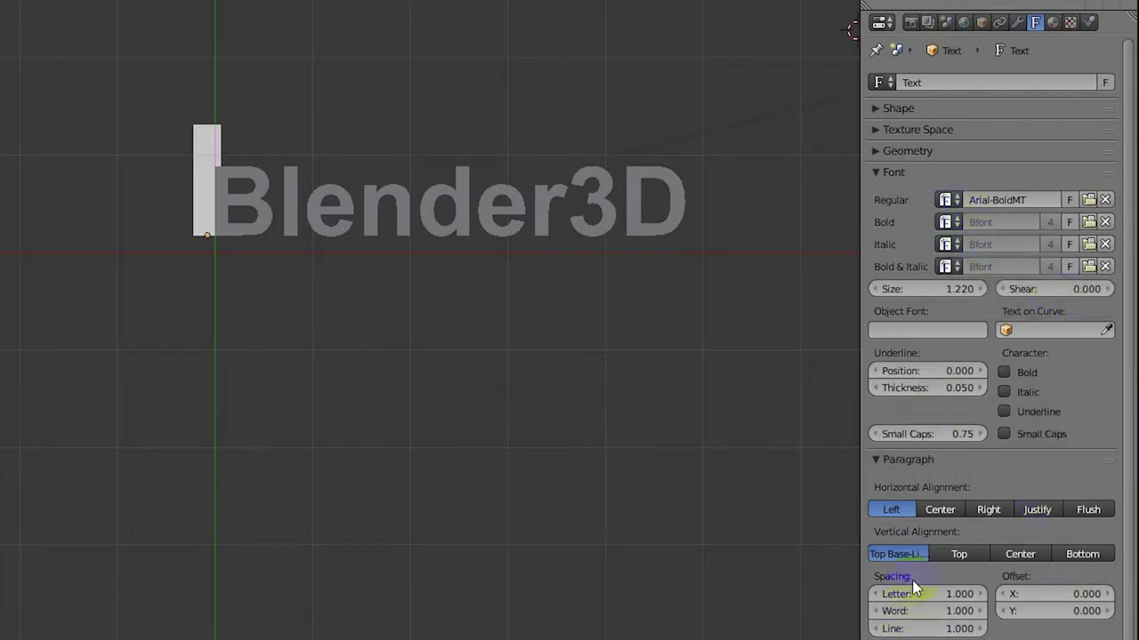
mouse_move(926, 595)
left_mouse_down()
mouse_move(1005, 595)
mouse_move(926, 595)
mouse_move(923, 614)
left_mouse_up()
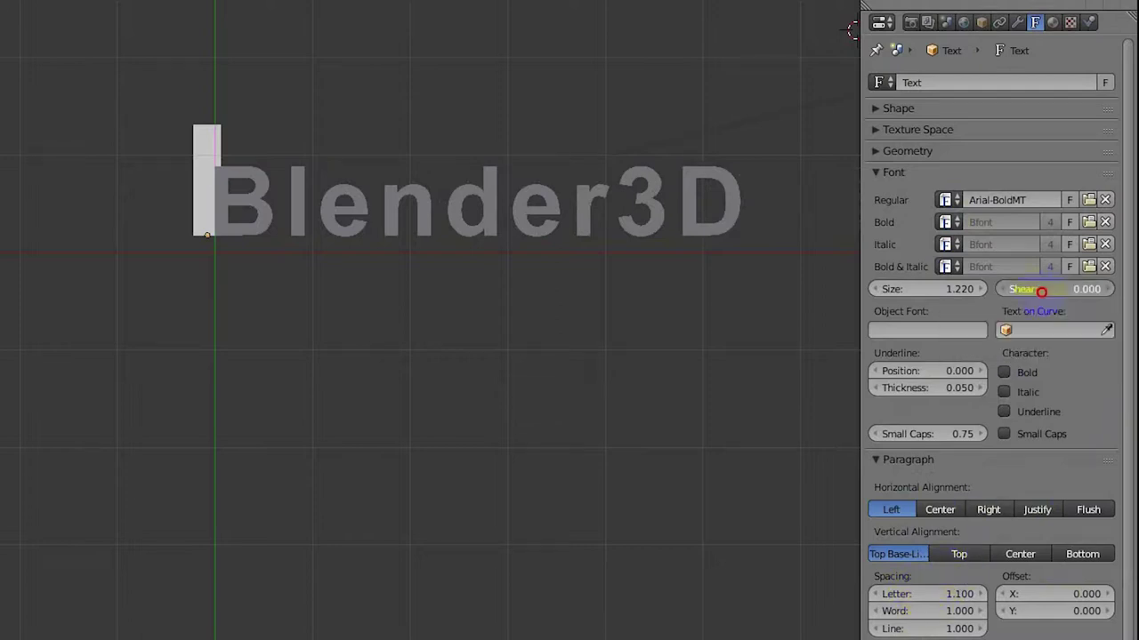
left_click_drag(1042, 292, 1043, 301)
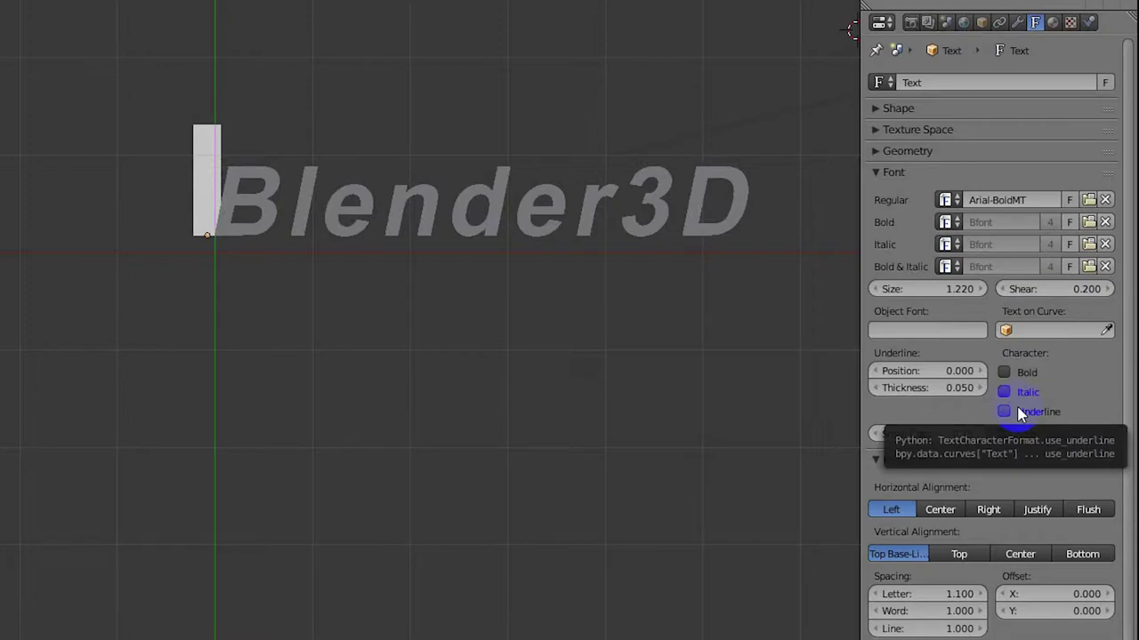
left_click_drag(1019, 414, 1020, 383)
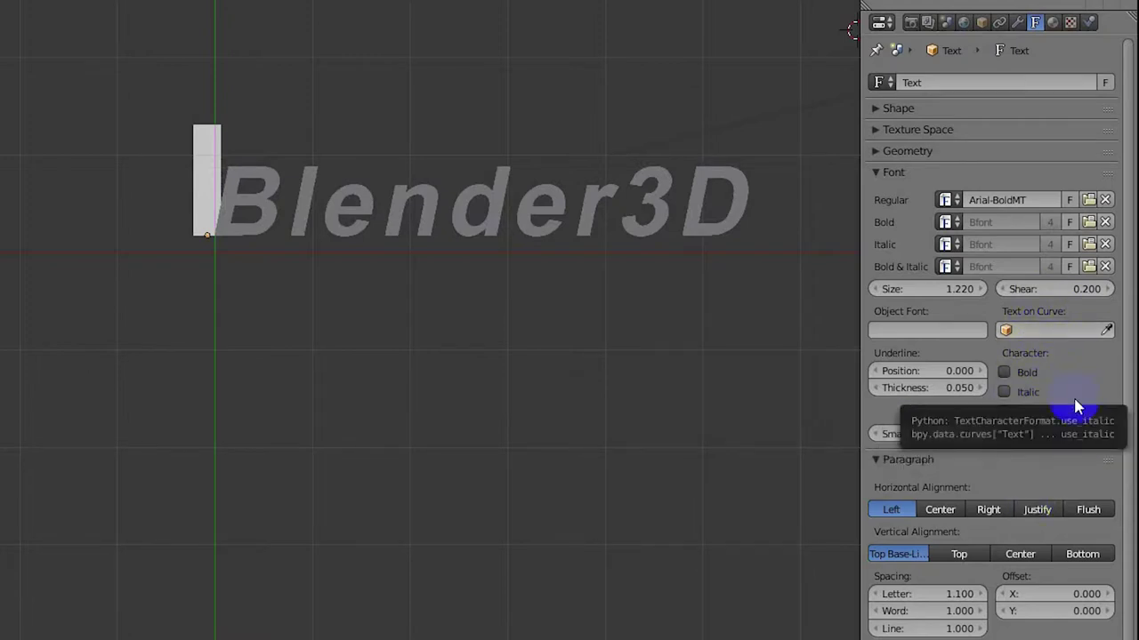
- Try a paragraph offset of -1.6 in X and -0.6 in Y, and reset both offsets to 0
left_click_drag(1076, 598, 1051, 610)
left_click(1059, 594)
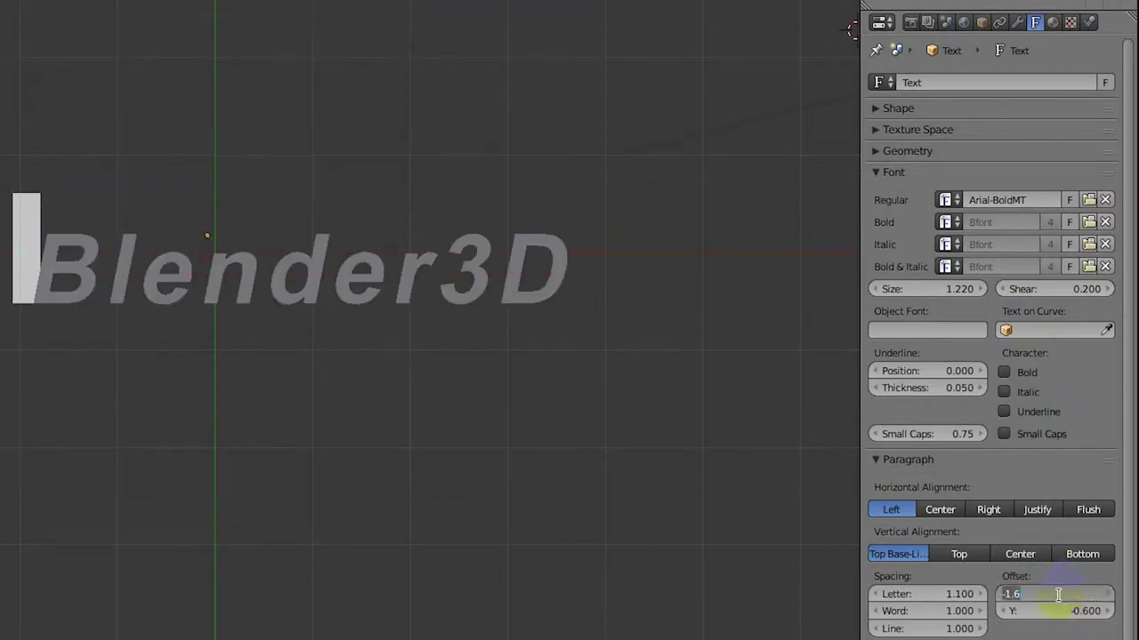
type("0")
key("Return")
left_click(1058, 611)
type("0")
key("Return")
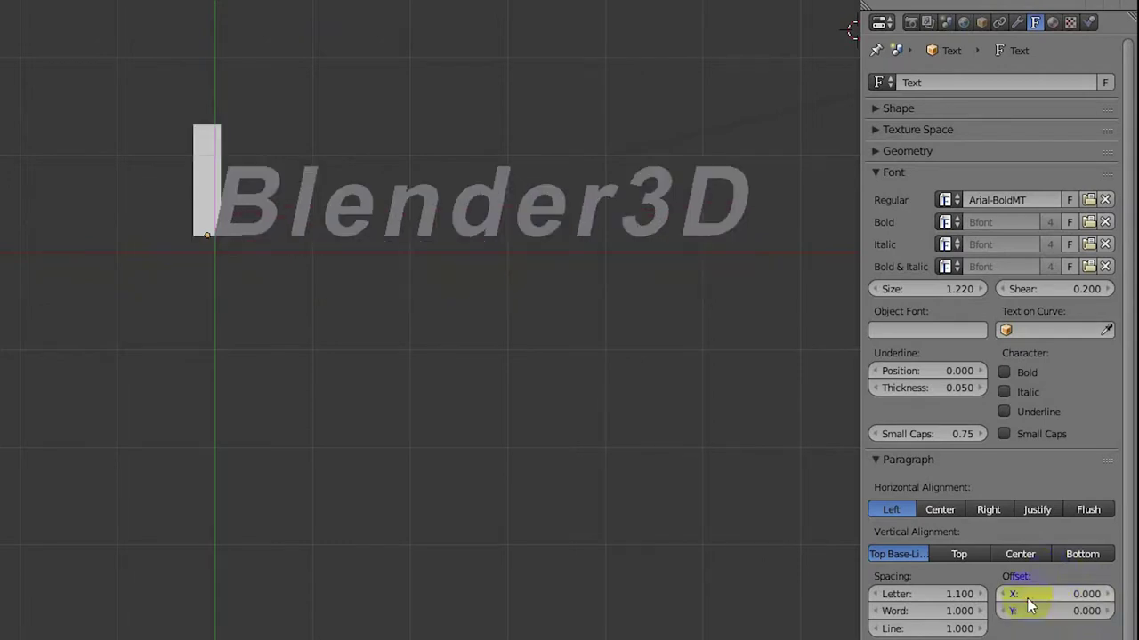
- Try a different word spacing for the text and reset it to 1
mouse_move(946, 618)
left_mouse_down()
mouse_move(934, 612)
mouse_move(949, 625)
left_mouse_up()
left_click(937, 612)
type("1")
key("Return")
- Collapse the font and paragraph settings, expand the text's geometry settings, and switch to Object Mode
left_click(879, 174)
left_click(877, 198)
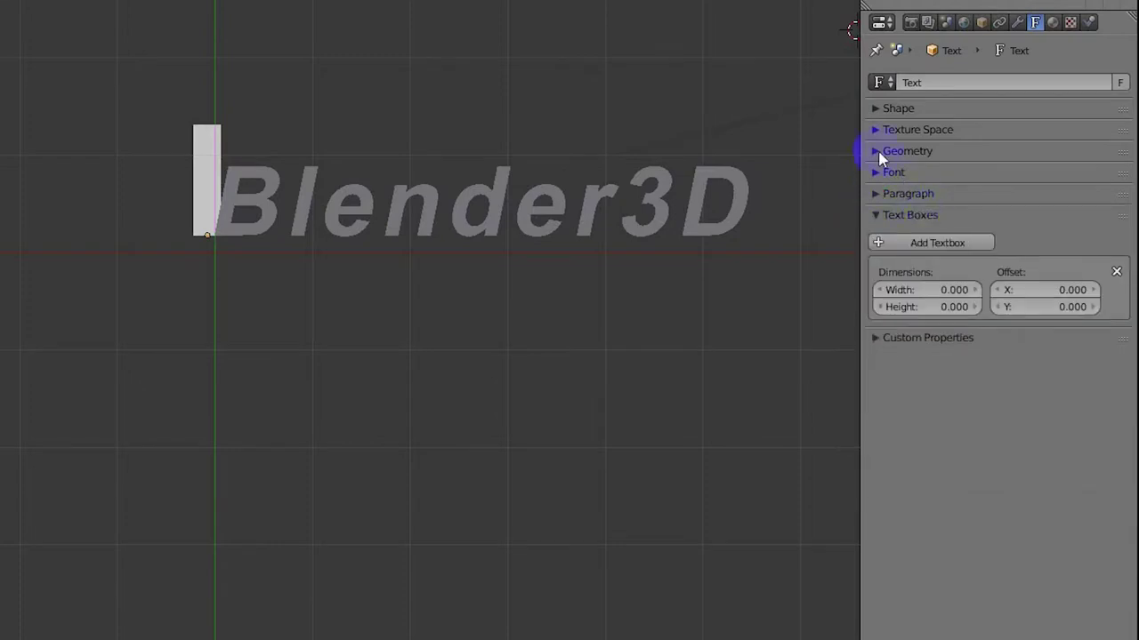
left_click(877, 151)
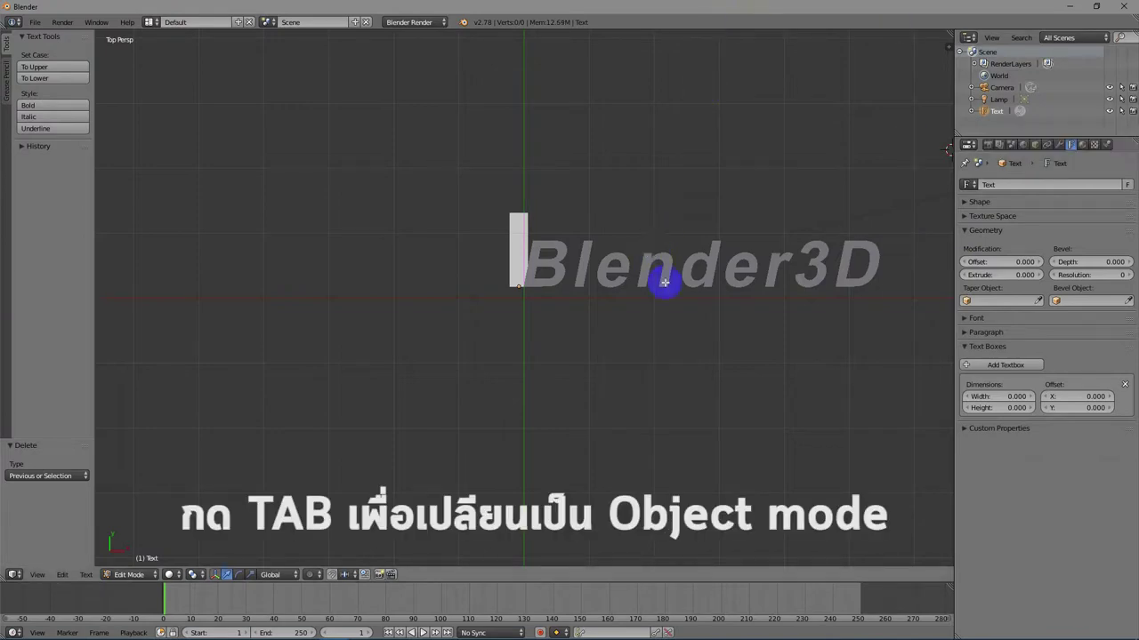
key("Tab")
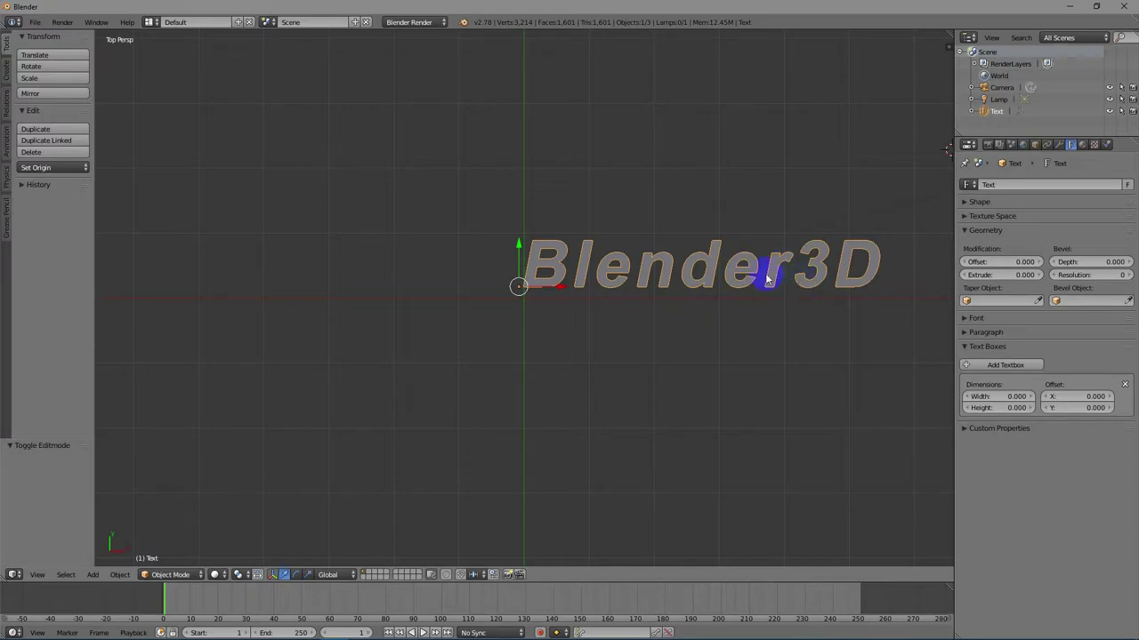
- Try a different geometry offset for the text and reset it to 0
mouse_move(765, 272)
middle_mouse_down()
mouse_move(757, 229)
mouse_move(745, 249)
mouse_move(744, 157)
mouse_move(756, 162)
mouse_move(739, 175)
mouse_move(771, 198)
mouse_move(770, 262)
middle_mouse_up()
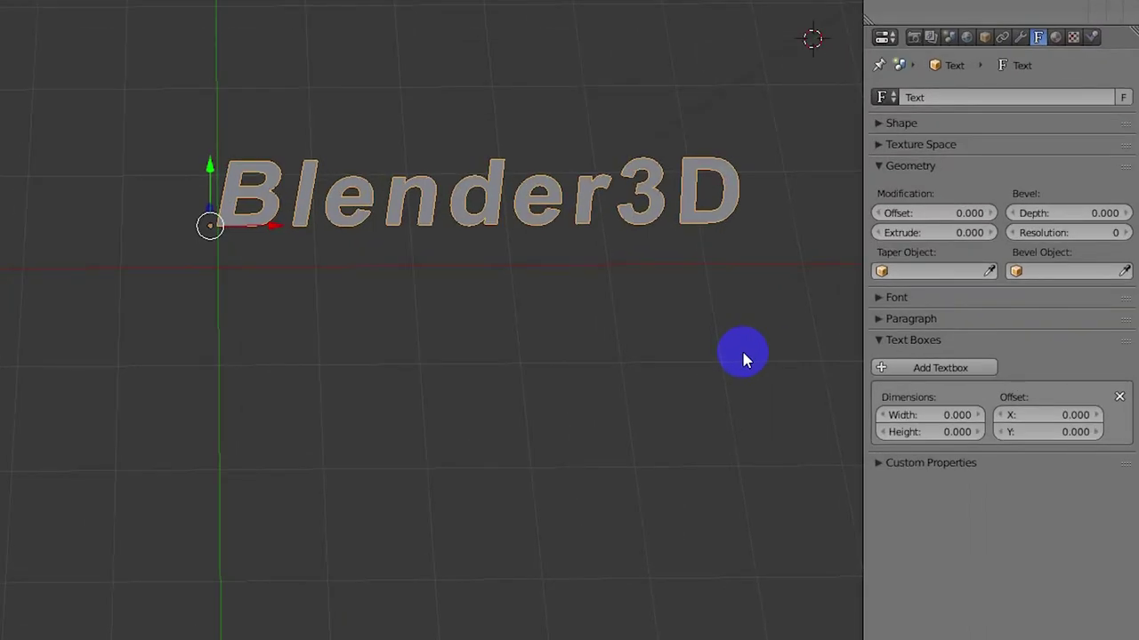
mouse_move(937, 214)
left_mouse_down()
mouse_move(1006, 191)
mouse_move(916, 178)
mouse_move(942, 178)
mouse_move(926, 209)
left_mouse_up()
left_click(926, 209)
type("0")
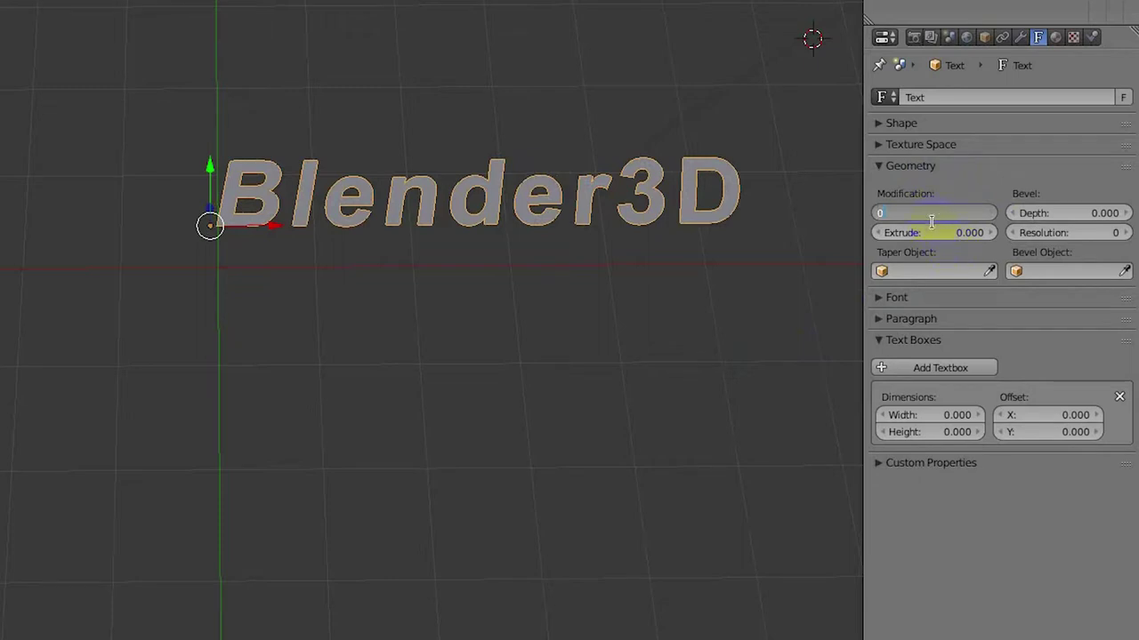
- Extrude the text by 0.061 and bevel it with a depth of 0.021 and a resolution of 1
left_click(940, 234)
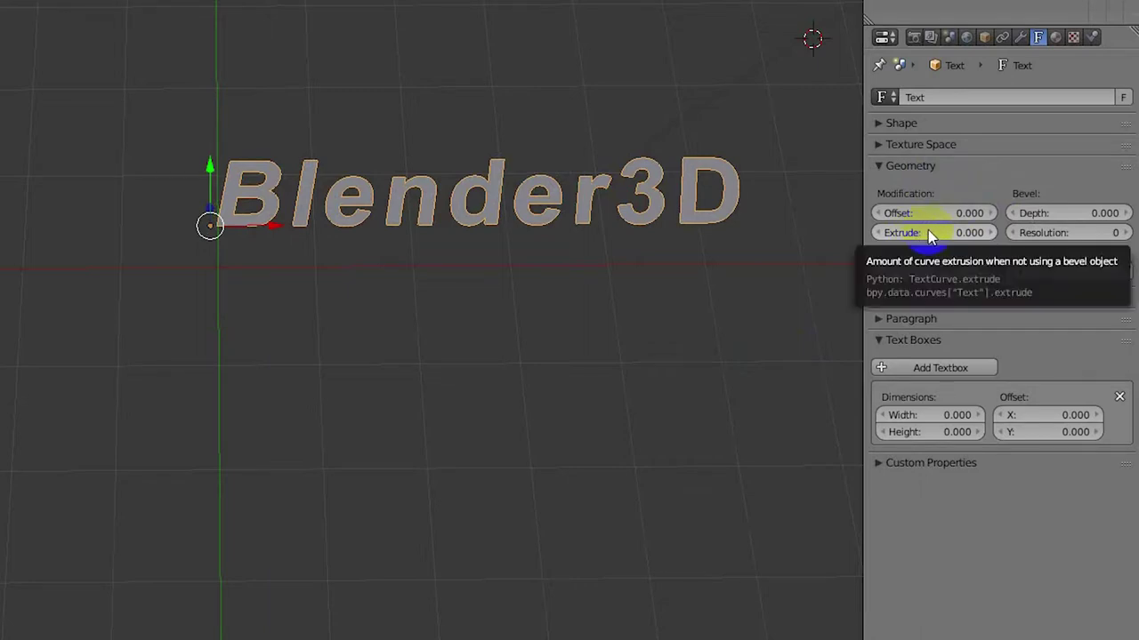
mouse_move(934, 234)
left_mouse_down()
mouse_move(1075, 220)
mouse_move(957, 227)
mouse_move(994, 228)
left_mouse_up()
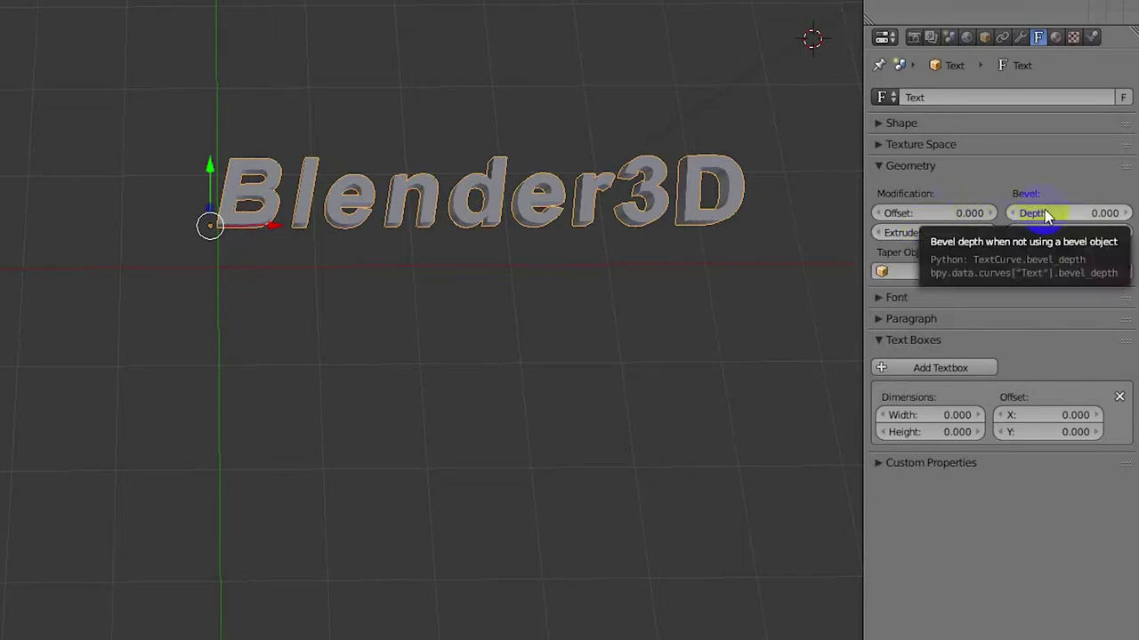
left_click_drag(1046, 213, 1059, 204)
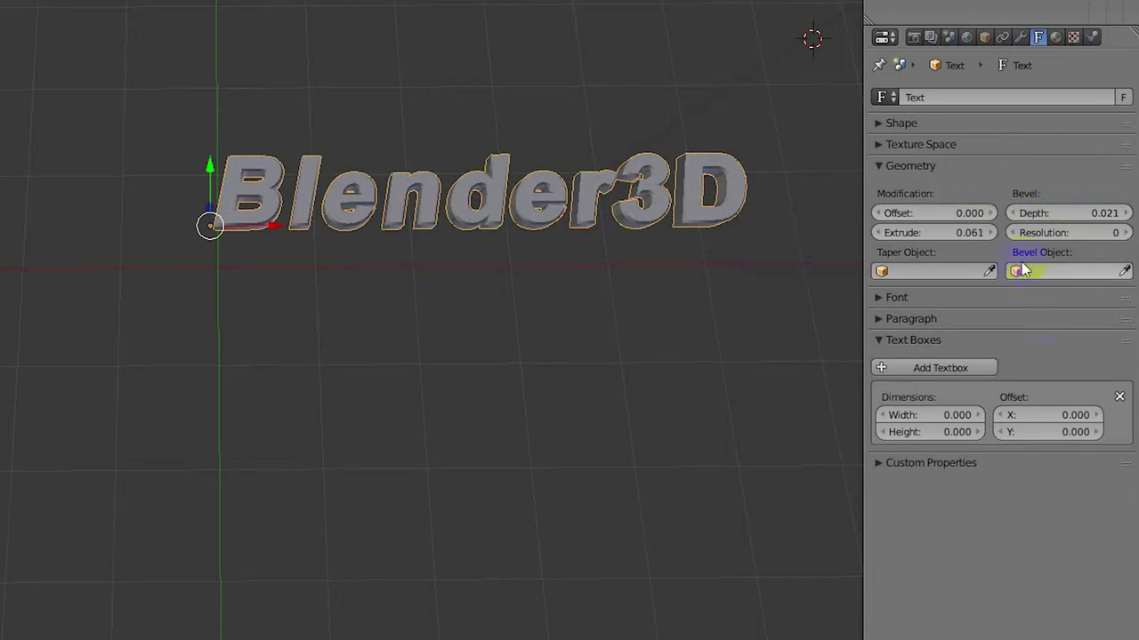
left_click(1124, 233)
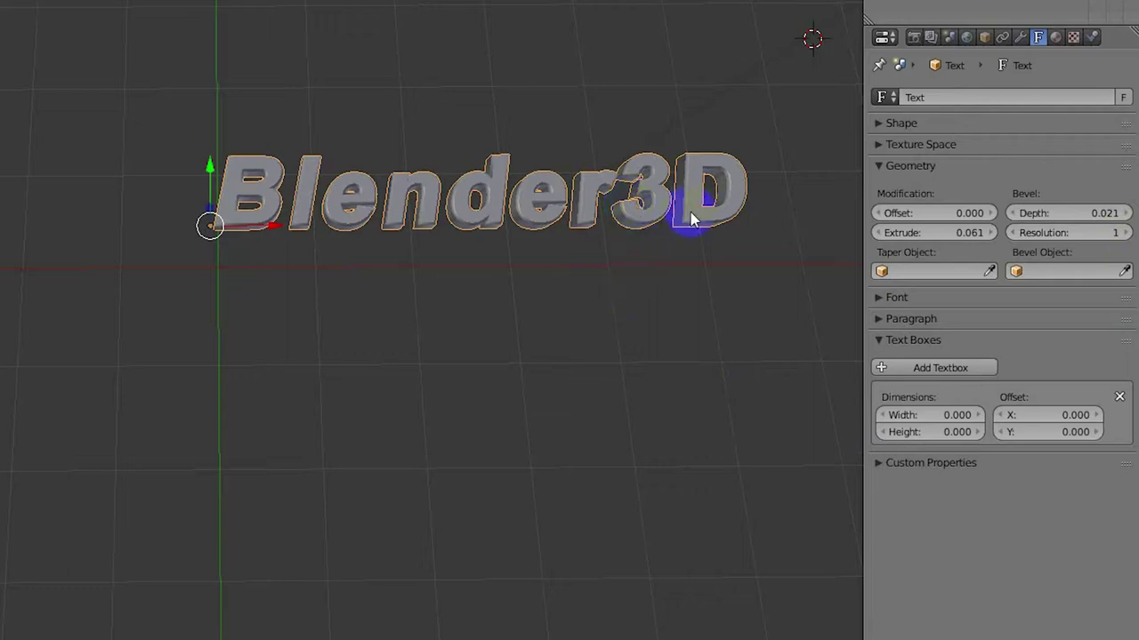
- Add a new material to the text and give it a yellow diffuse color
left_click(1055, 37)
left_click(972, 158)
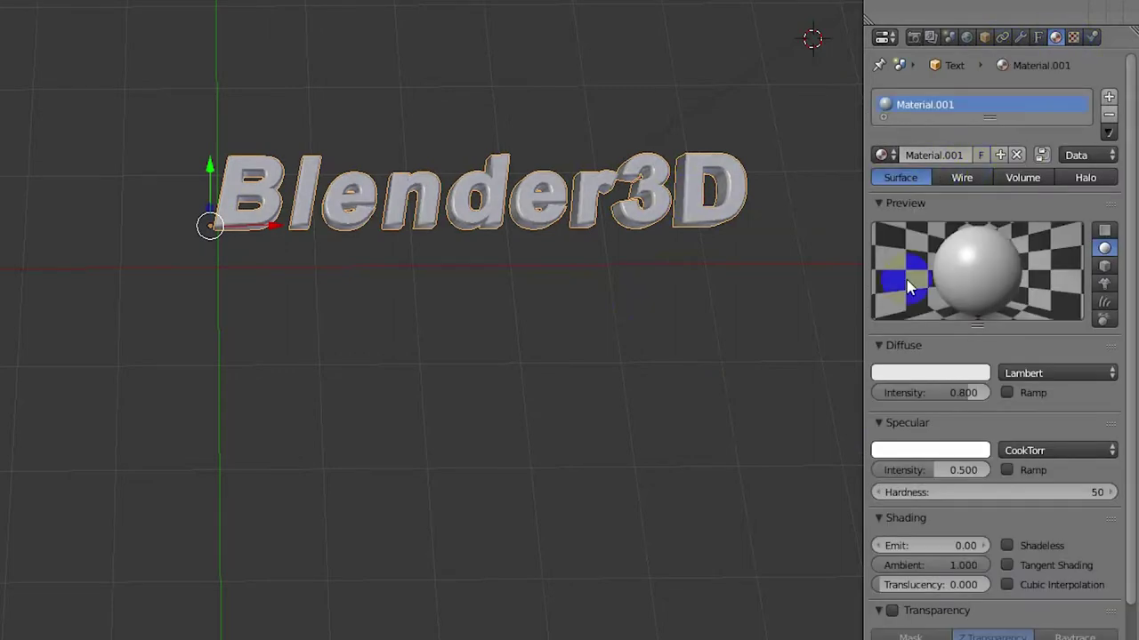
left_click(959, 374)
mouse_move(895, 205)
left_mouse_down()
mouse_move(854, 241)
mouse_move(849, 233)
left_mouse_up()
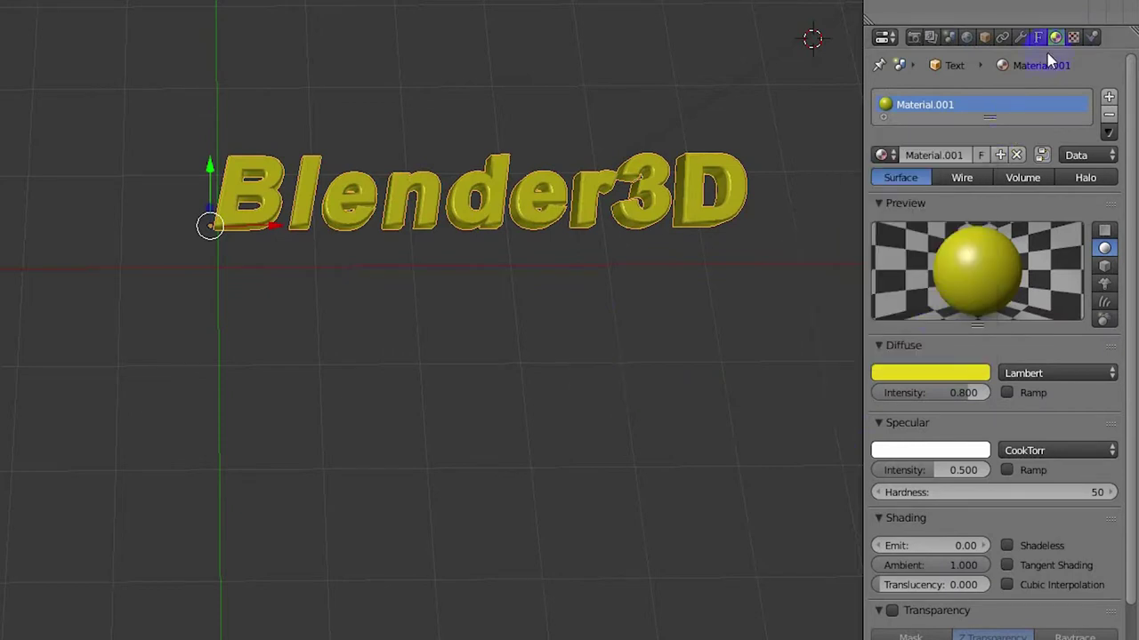
- Add a new Wood texture to the text's material and show its preview as Material
left_click(1074, 37)
left_click(966, 233)
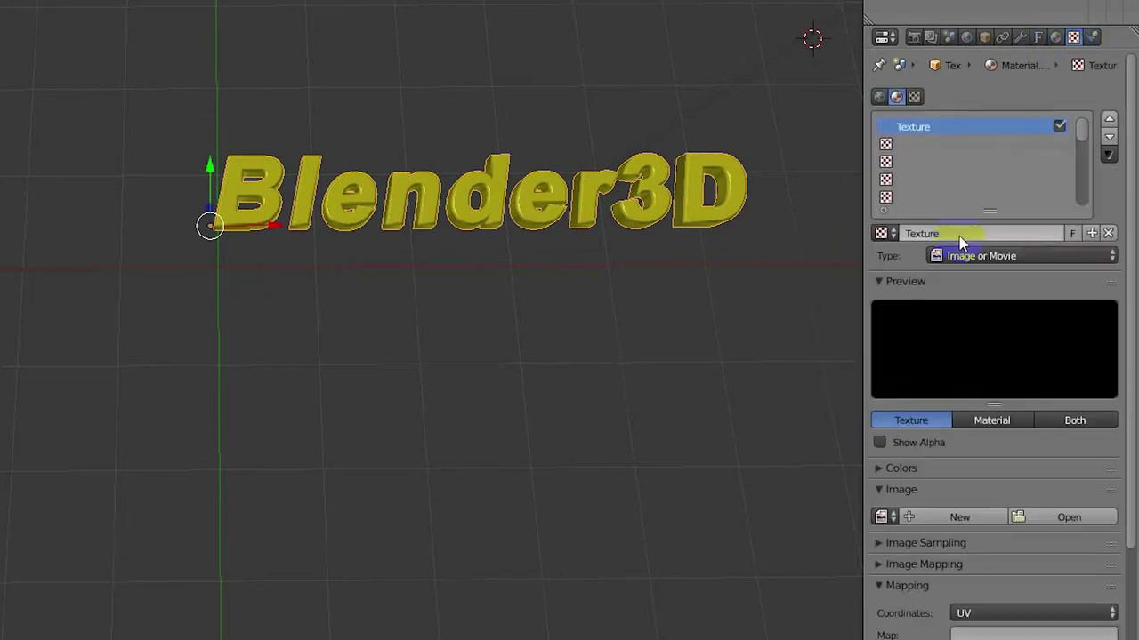
left_click(967, 256)
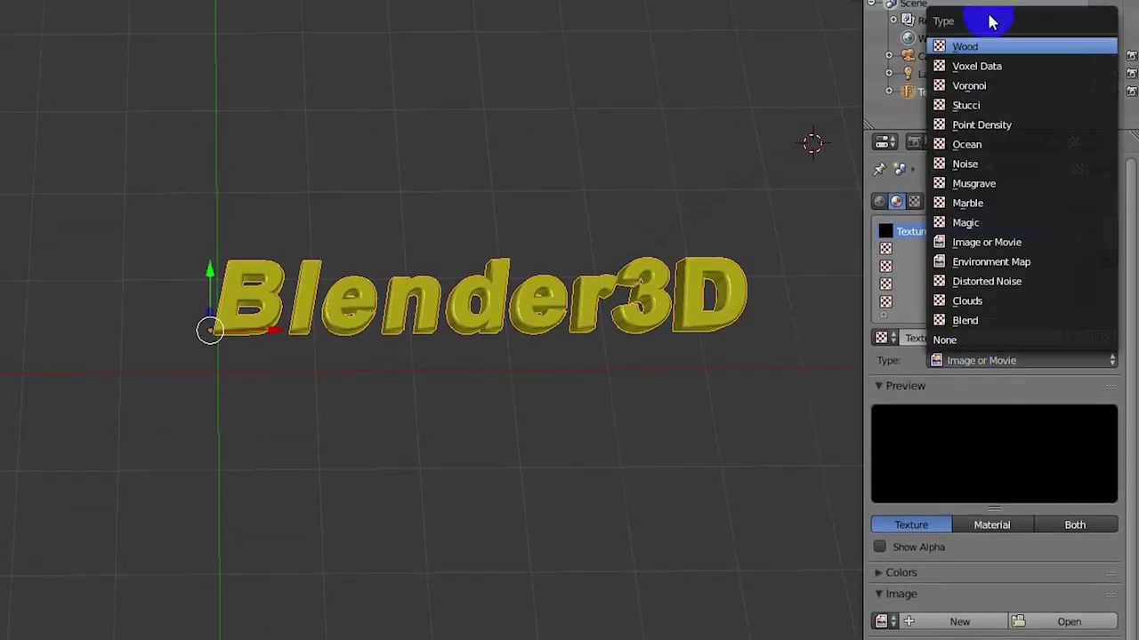
left_click(982, 51)
left_click(987, 524)
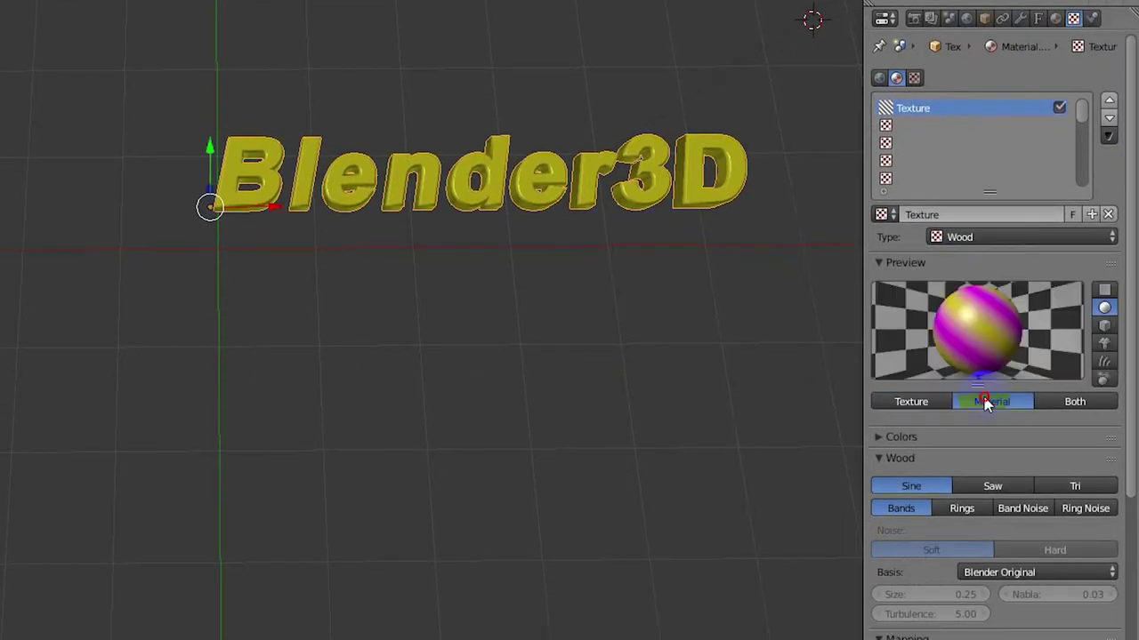
- Map the Wood texture with Object coordinates, using Text as the reference object
scroll(999, 508, "down", 1)
scroll(996, 380, "down", 10)
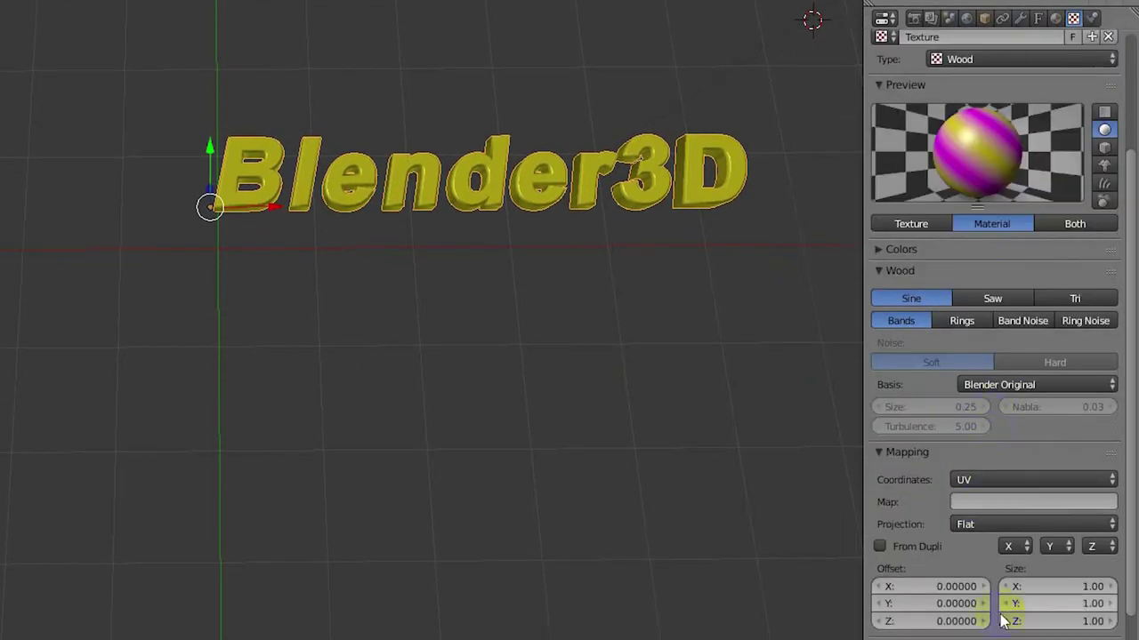
left_click(1037, 257)
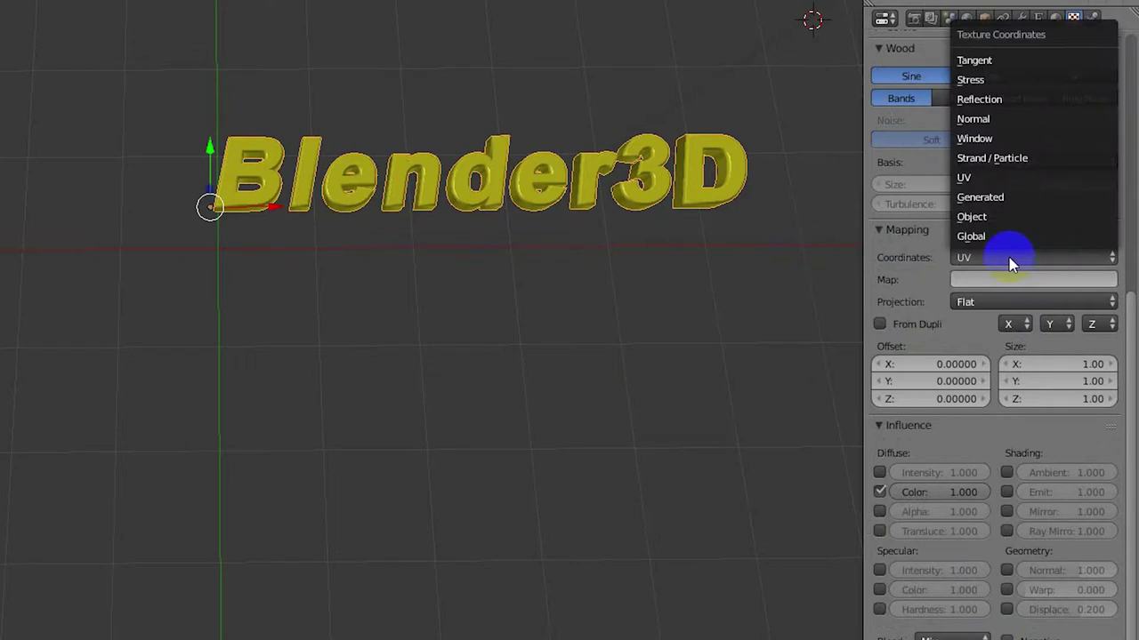
left_click(991, 216)
left_click(959, 280)
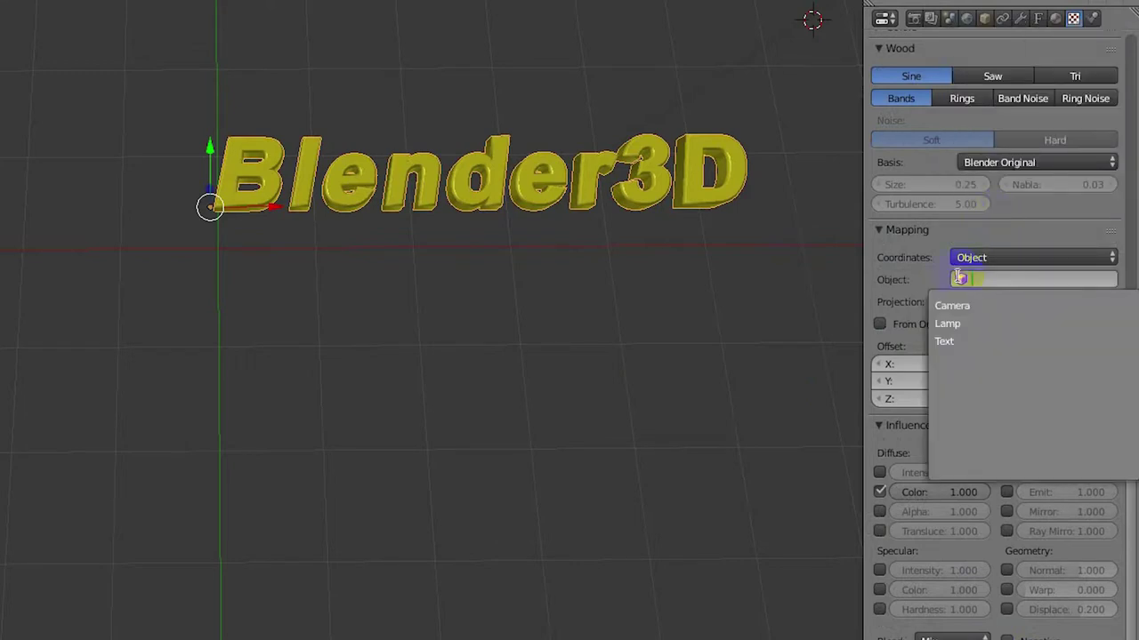
left_click(956, 342)
- Change the Wood texture's influence color from magenta to a dark reddish brown
left_click(902, 626)
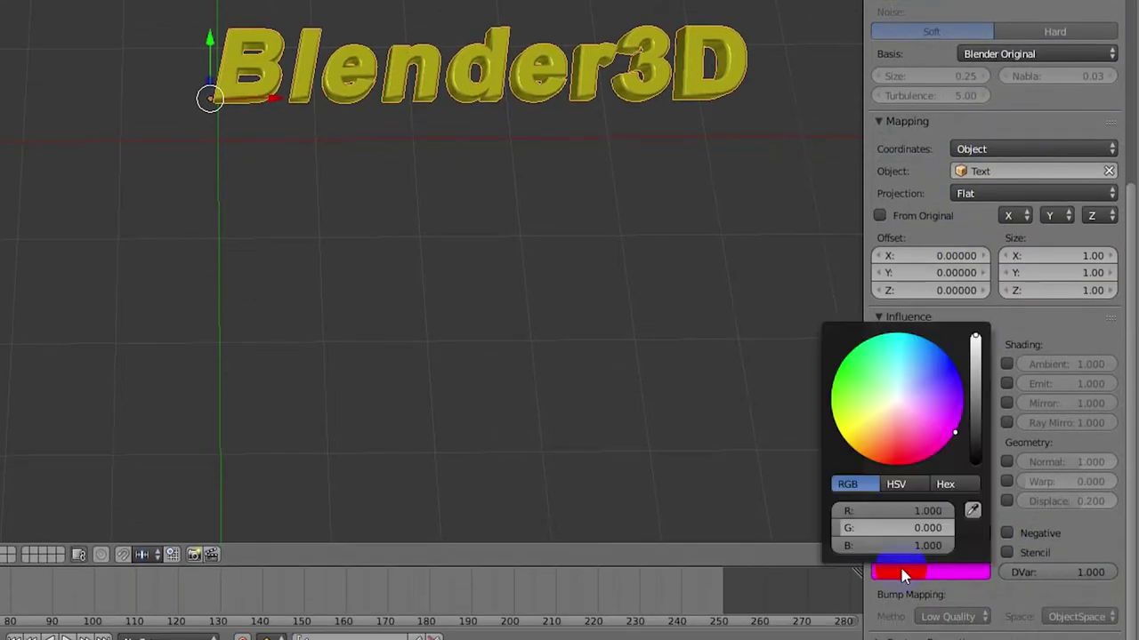
left_click(887, 475)
left_click_drag(887, 420, 882, 452)
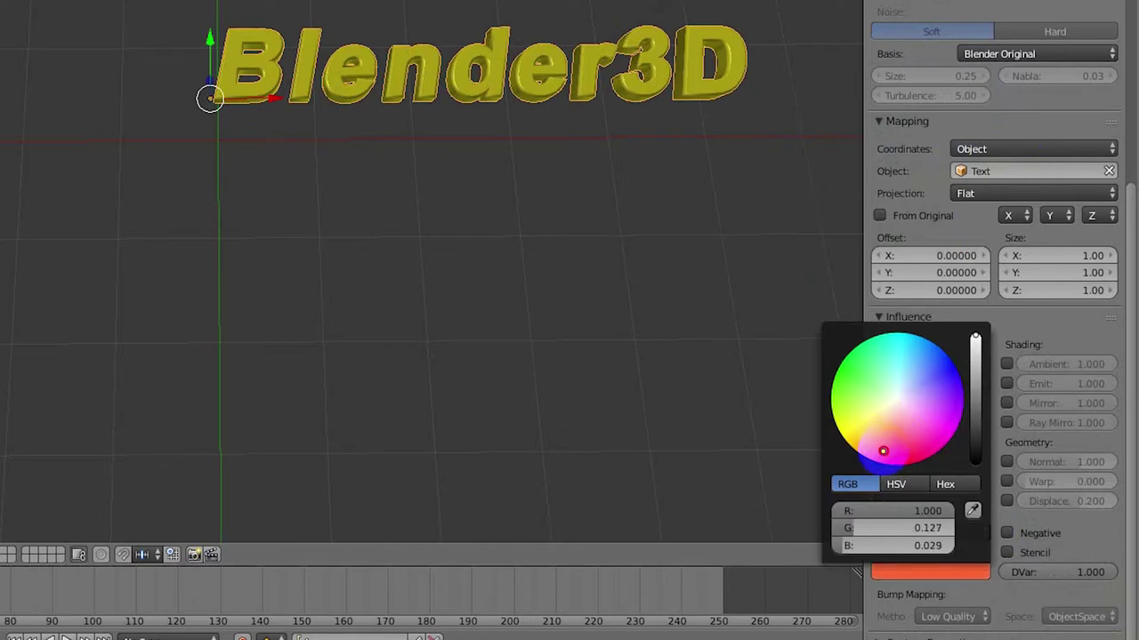
left_click_drag(979, 347, 975, 407)
scroll(997, 222, "up", 9)
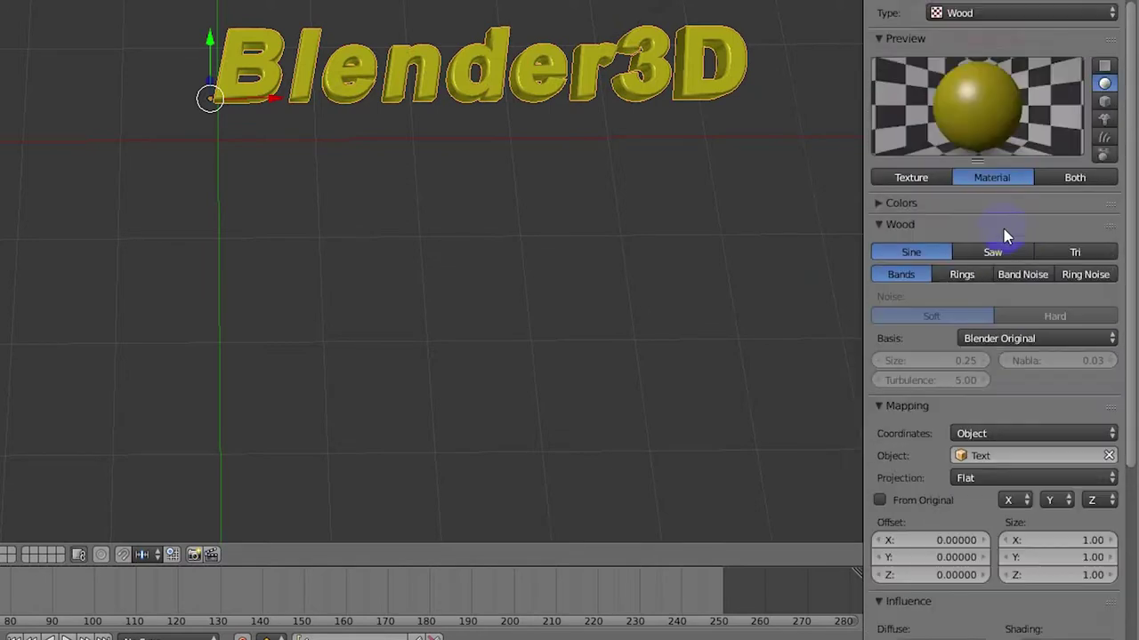
- Compare the Both and Material previews, try the Tri wave, and set the Wood texture's wave type to Saw
left_click(1068, 215)
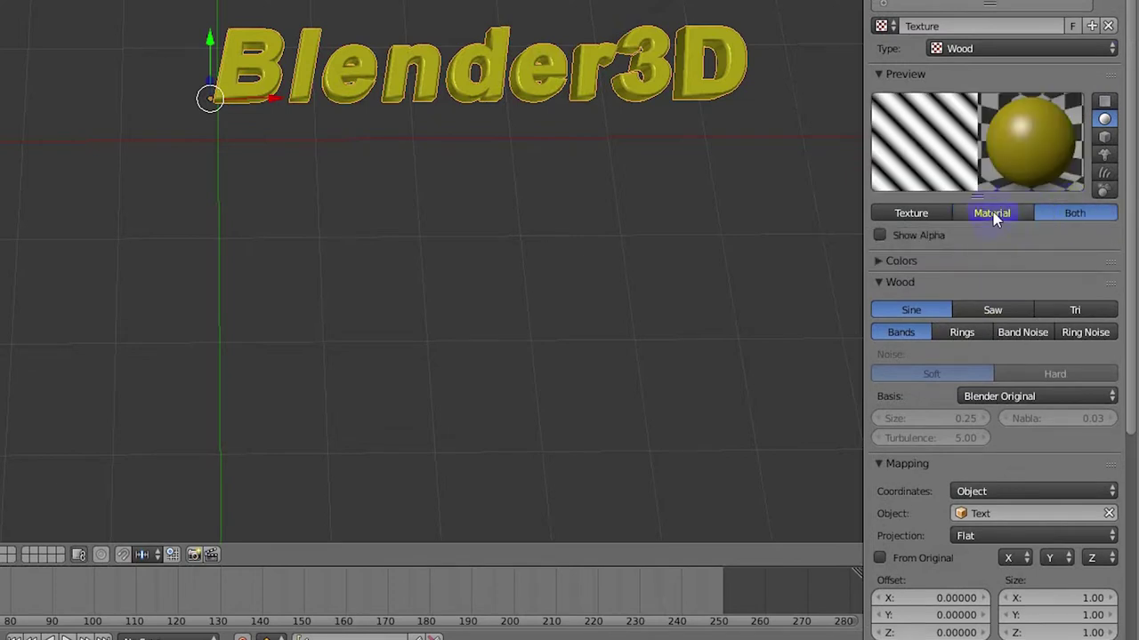
left_click(965, 215)
left_click(979, 394)
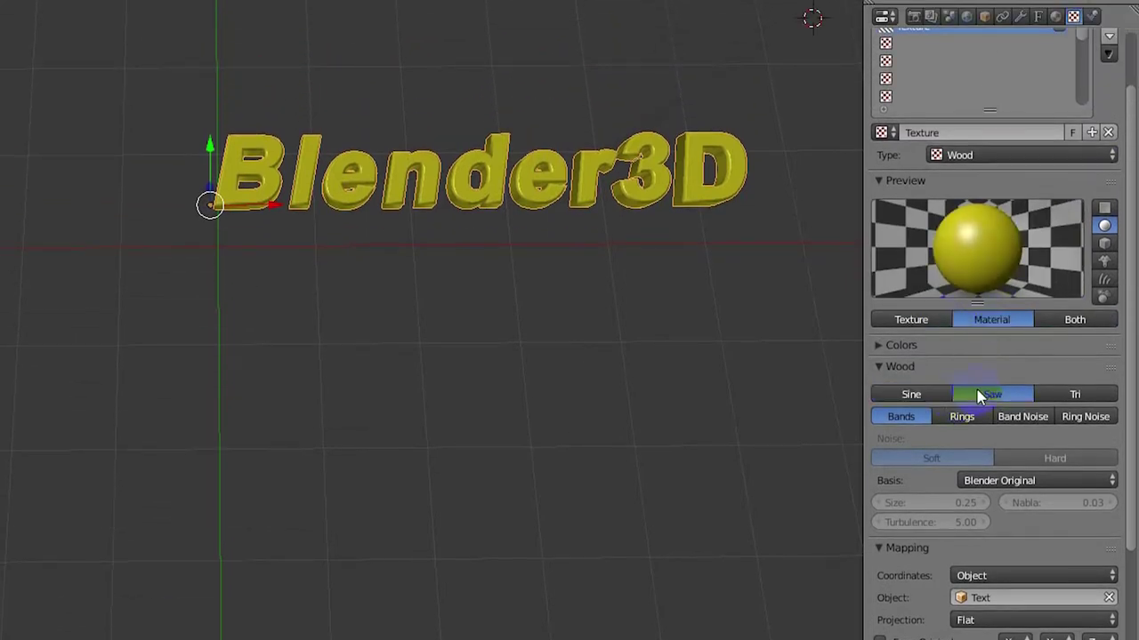
left_click(1062, 397)
left_click(995, 396)
- Review the Wood texture's mapping and influence settings and the material's color settings
scroll(960, 604, "down", 2)
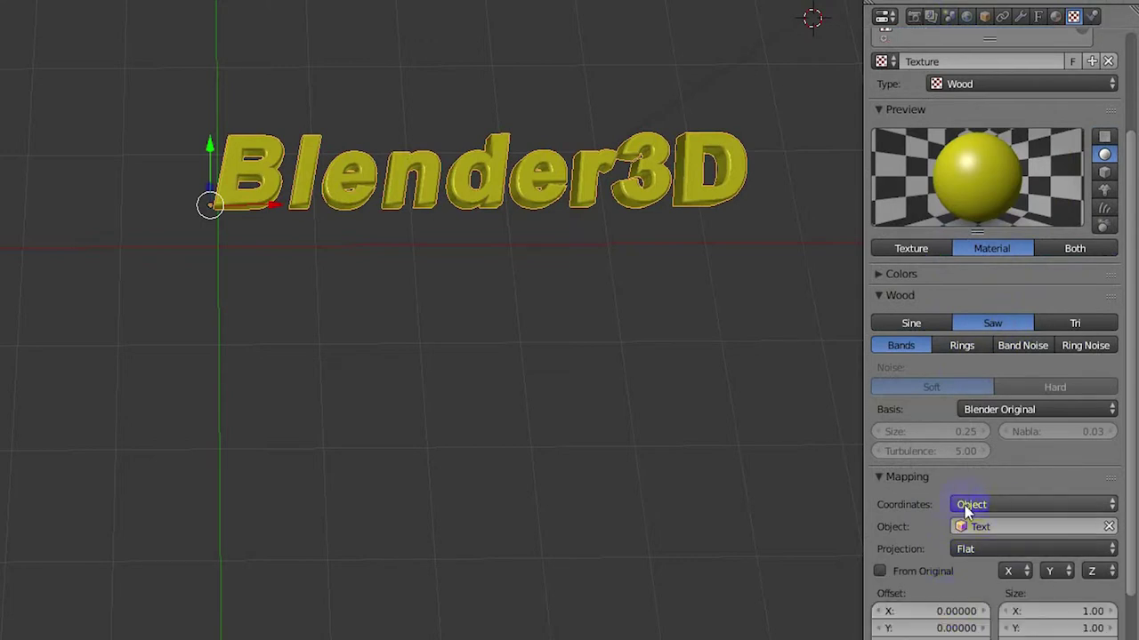
scroll(959, 575, "down", 1)
scroll(959, 575, "down", 6)
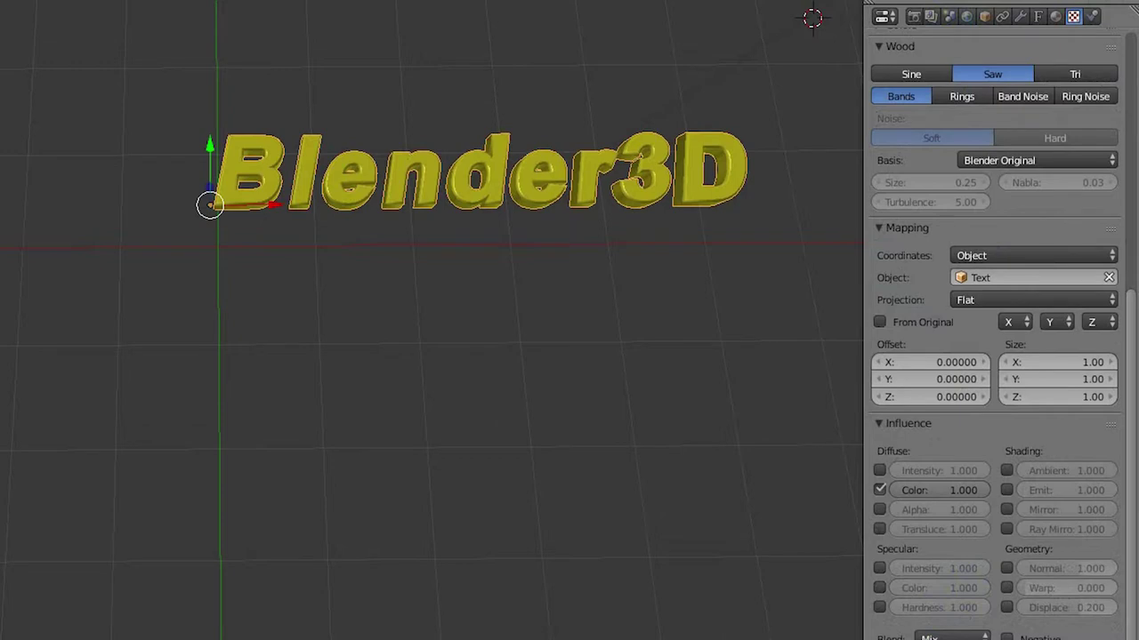
scroll(959, 575, "up", 9)
left_click(1055, 16)
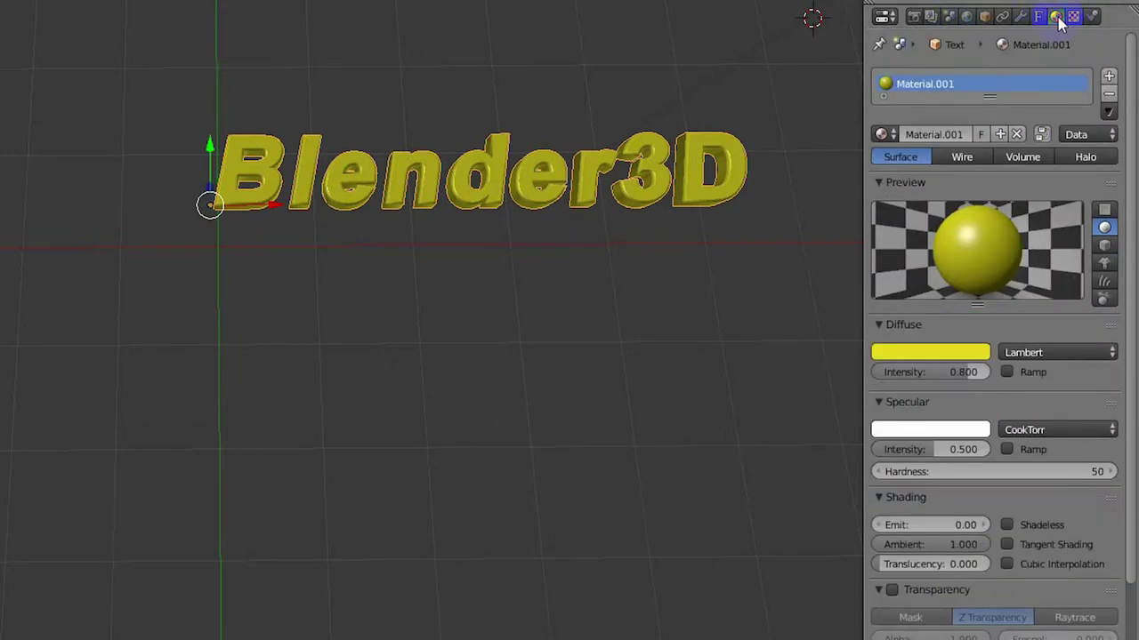
left_click(1073, 16)
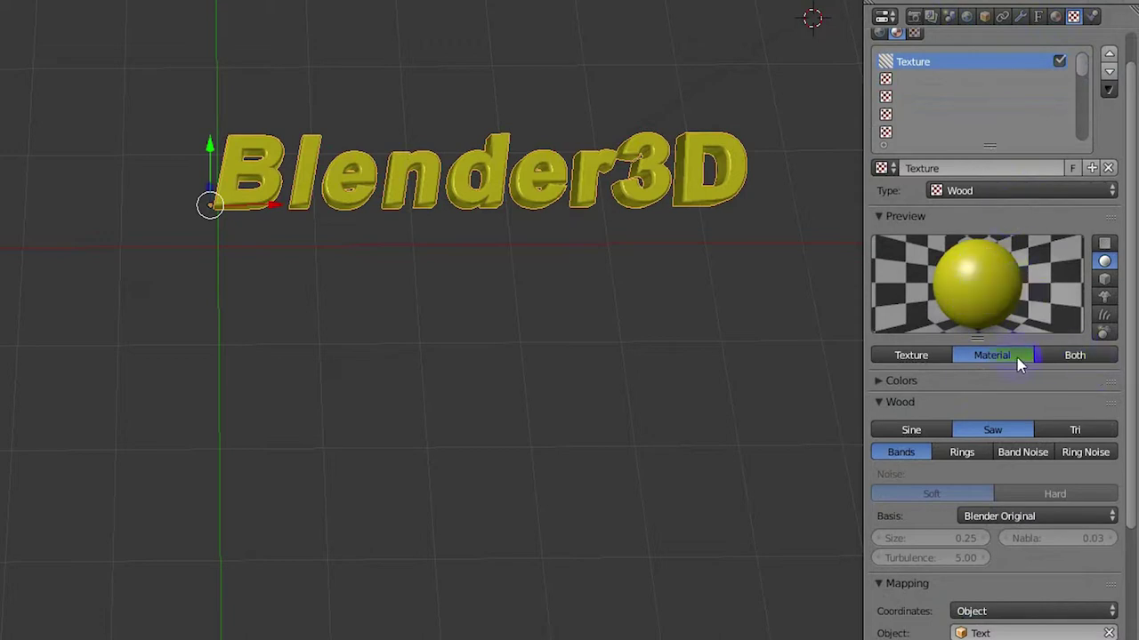
scroll(986, 522, "down", 6)
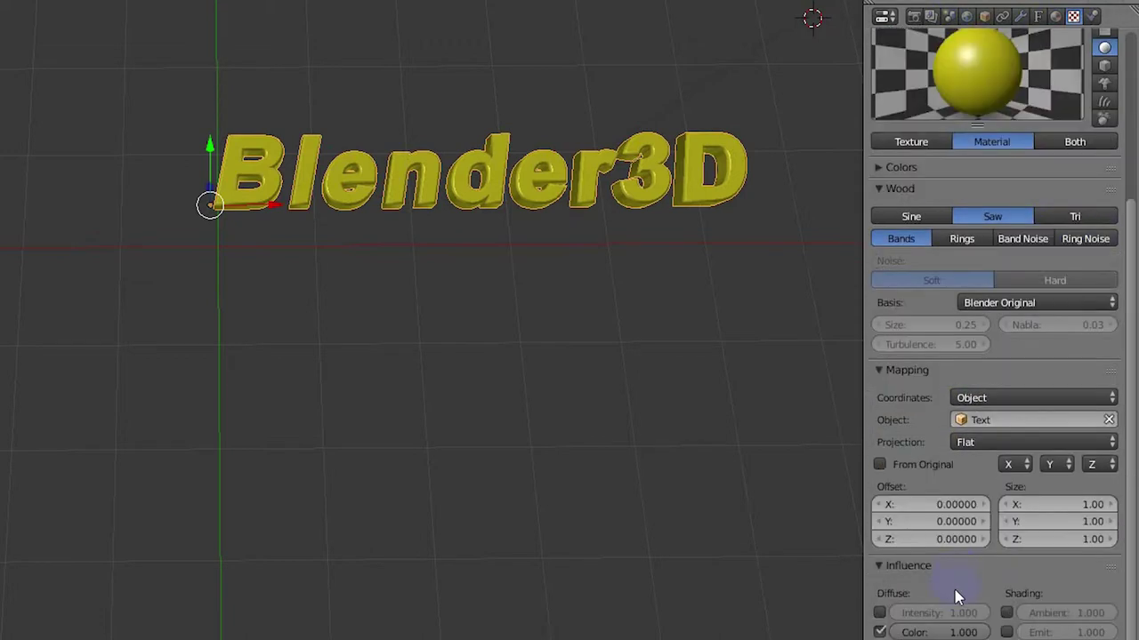
scroll(955, 590, "down", 4)
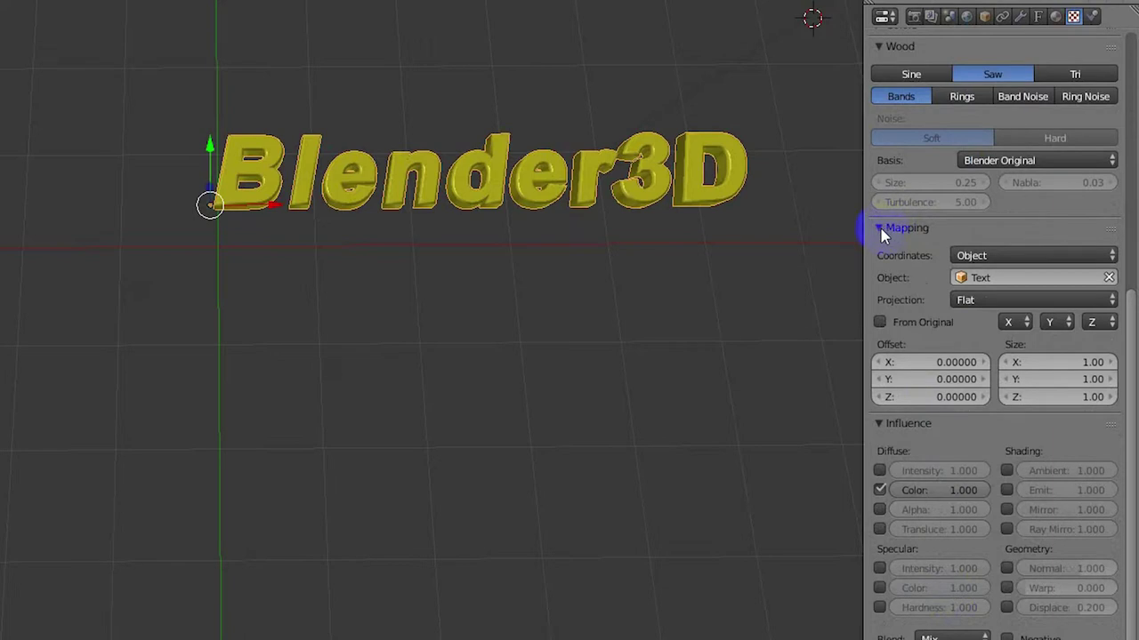
- Try Global coordinates for the texture mapping and return to Object coordinates
left_click(994, 255)
left_click(994, 223)
scroll(1029, 417, "up", 4)
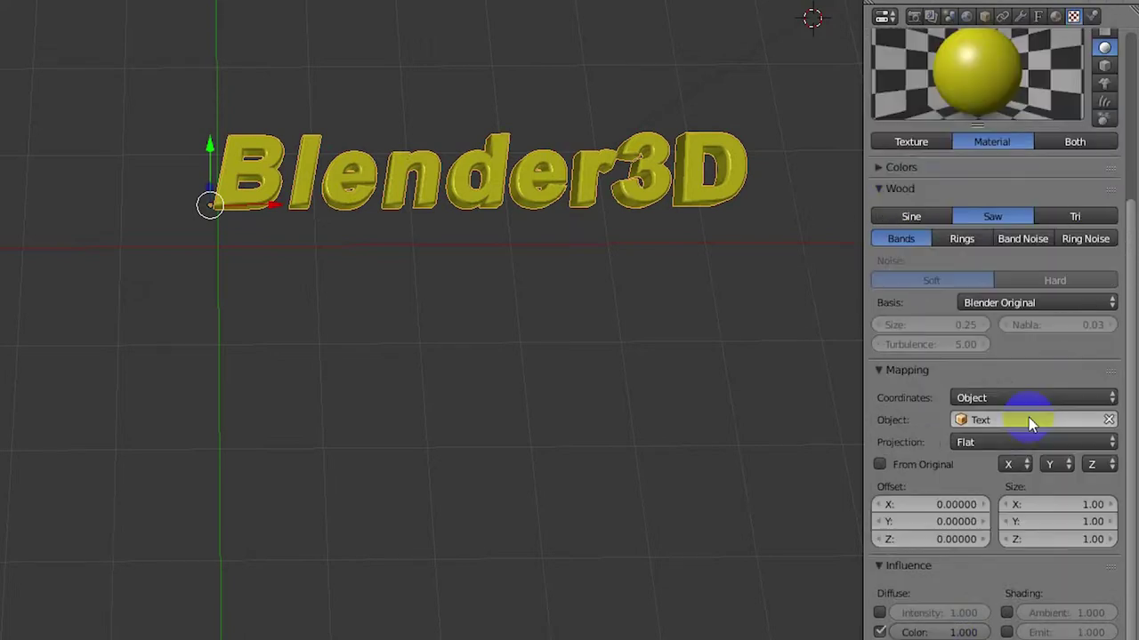
left_click(1031, 398)
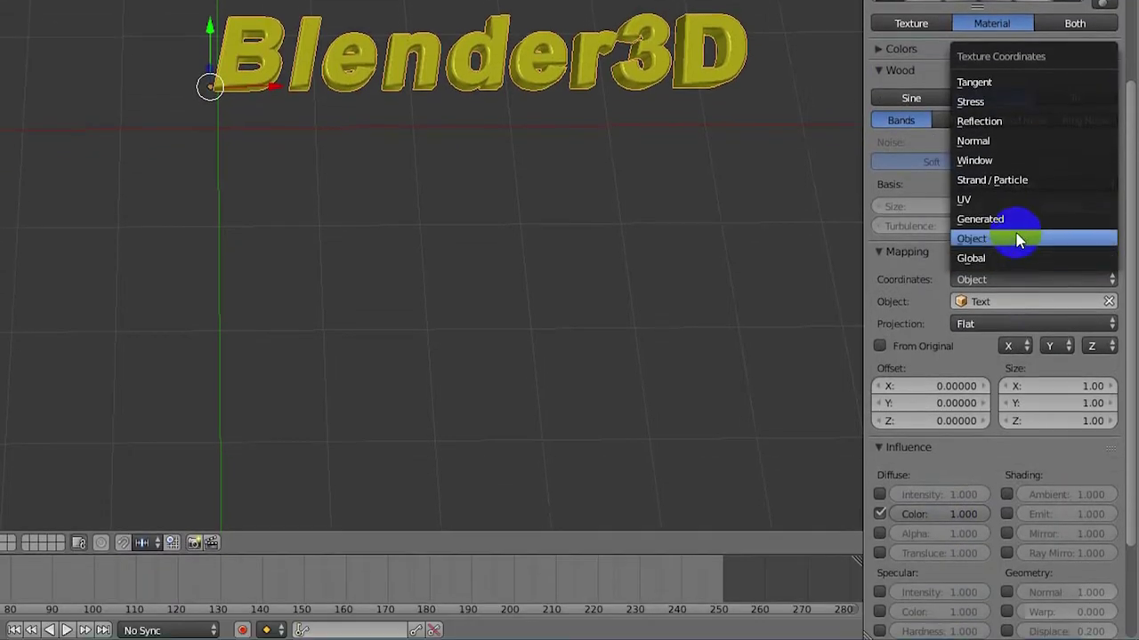
left_click(1014, 255)
left_click(1001, 279)
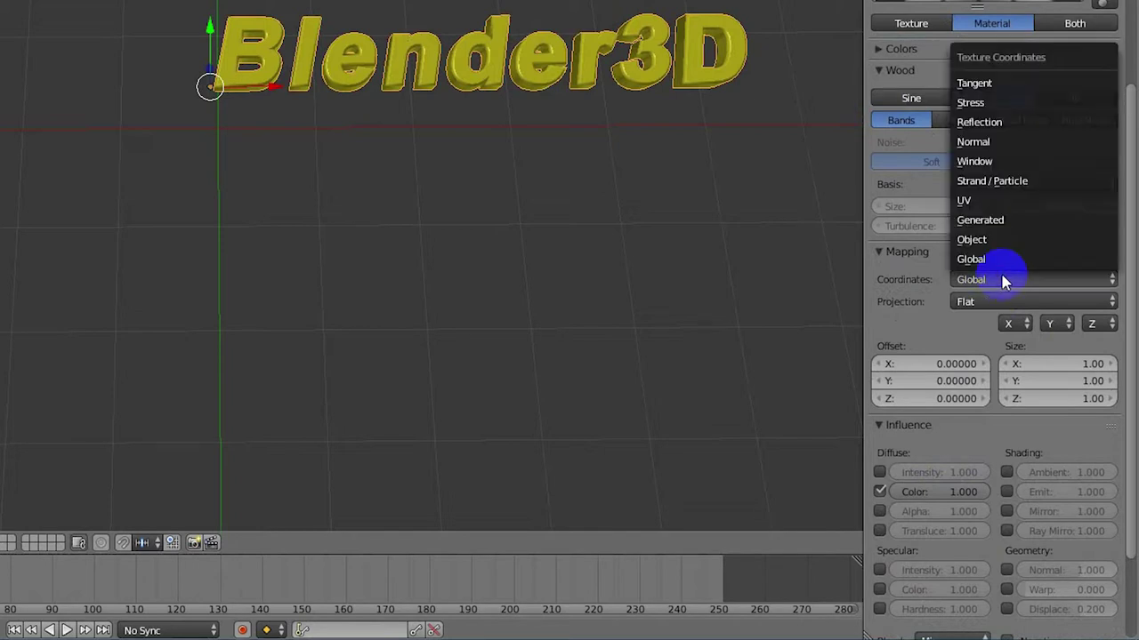
left_click(1009, 241)
- Change the Wood texture's influence color to a paler tone and raise its brightness
scroll(919, 397, "down", 4)
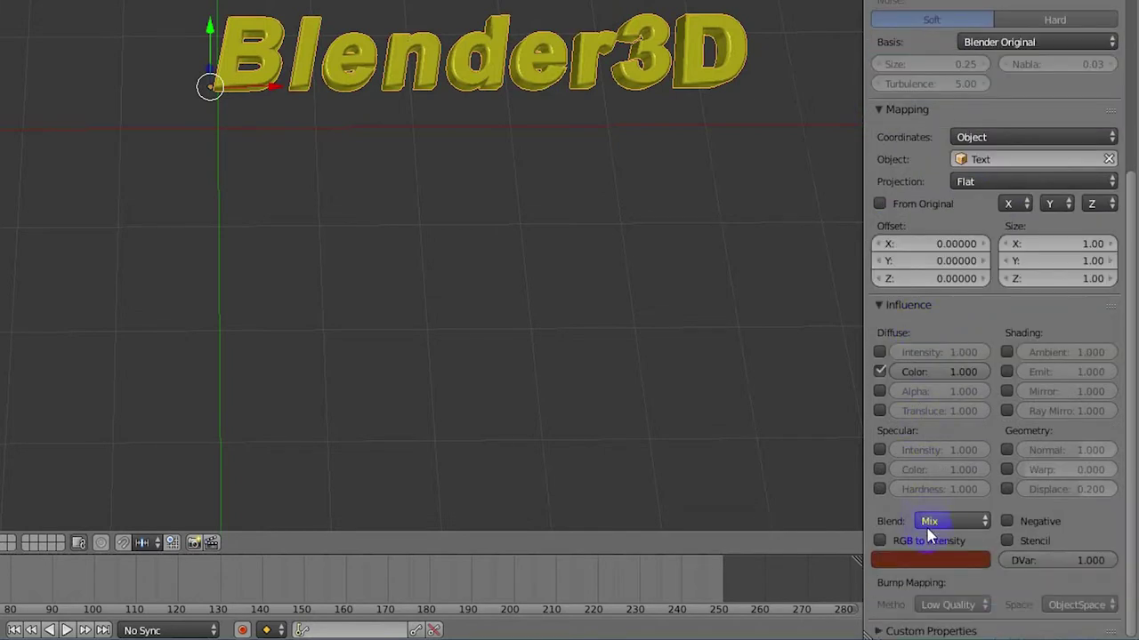
left_click(943, 560)
left_click_drag(891, 436, 880, 404)
left_click(975, 396)
left_click_drag(975, 396, 975, 325)
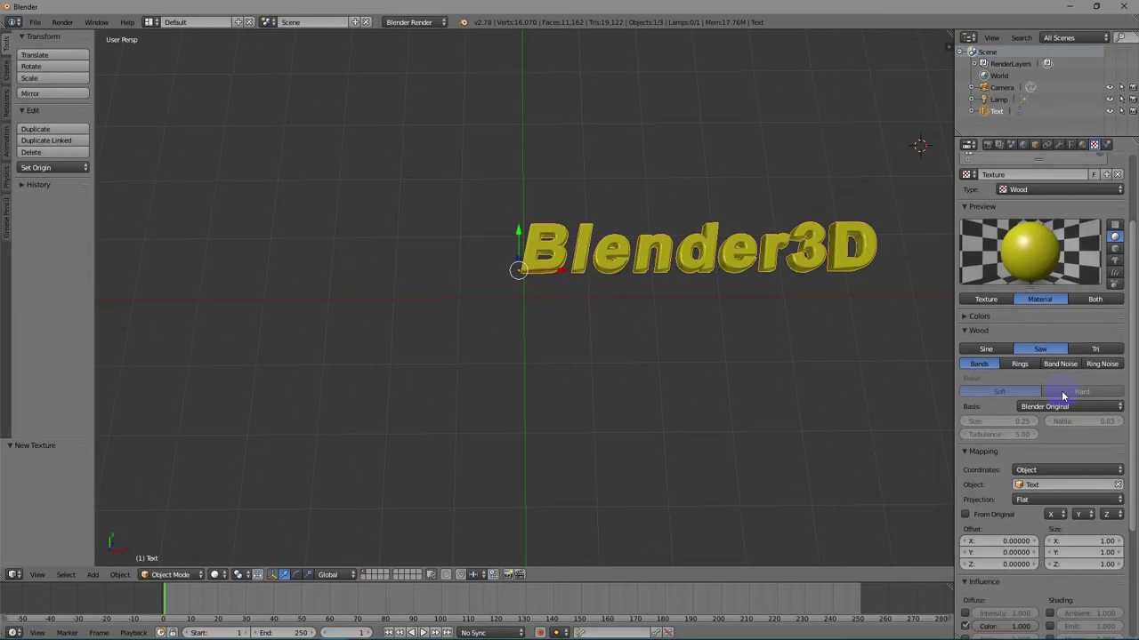
- Split the 3D viewport into four views and show the camera's view in the perspective one
scroll(1063, 396, "up", 2)
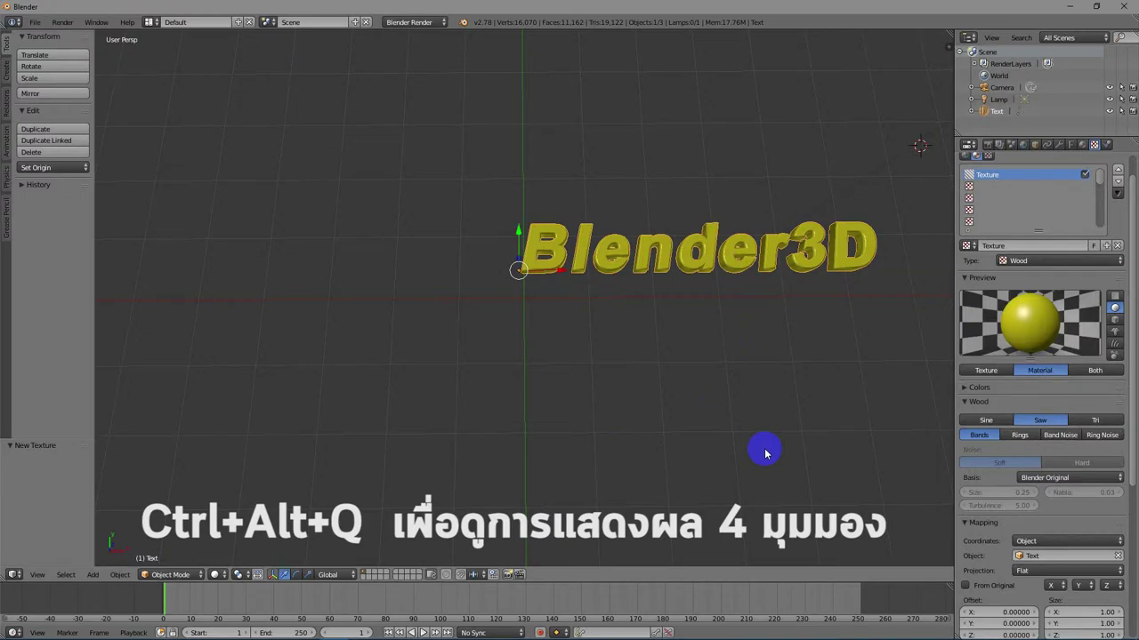
key("ctrl+alt+q")
key("KP_0")
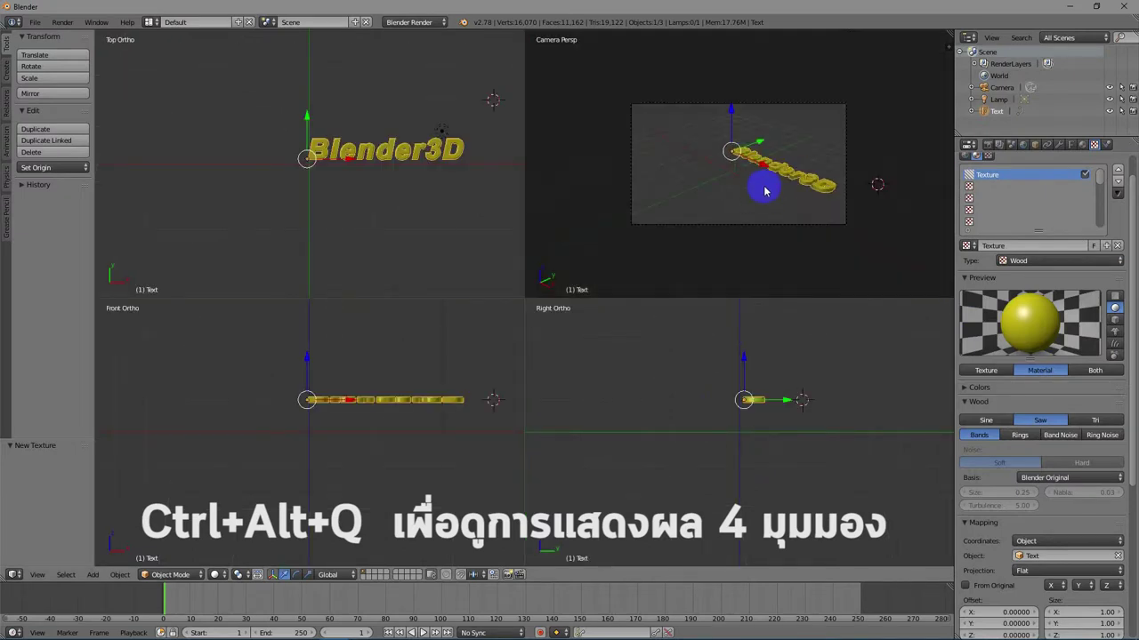
- Move the camera in the top view by about 1.52 along X and 1.31 along Y
scroll(397, 222, "down", 2)
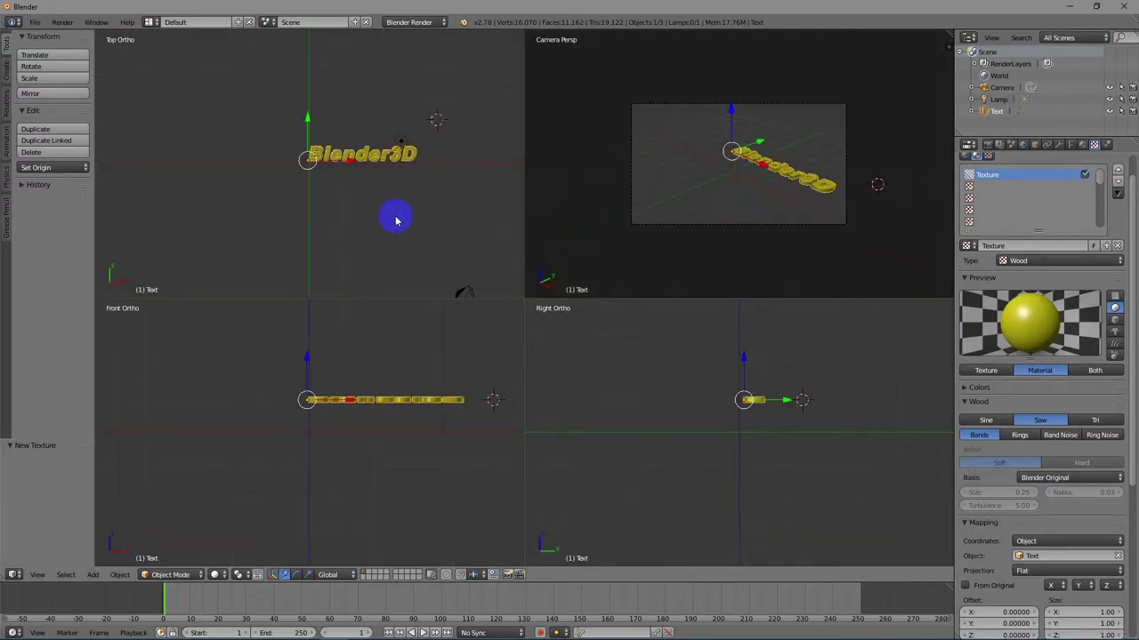
right_click(464, 293)
key("g")
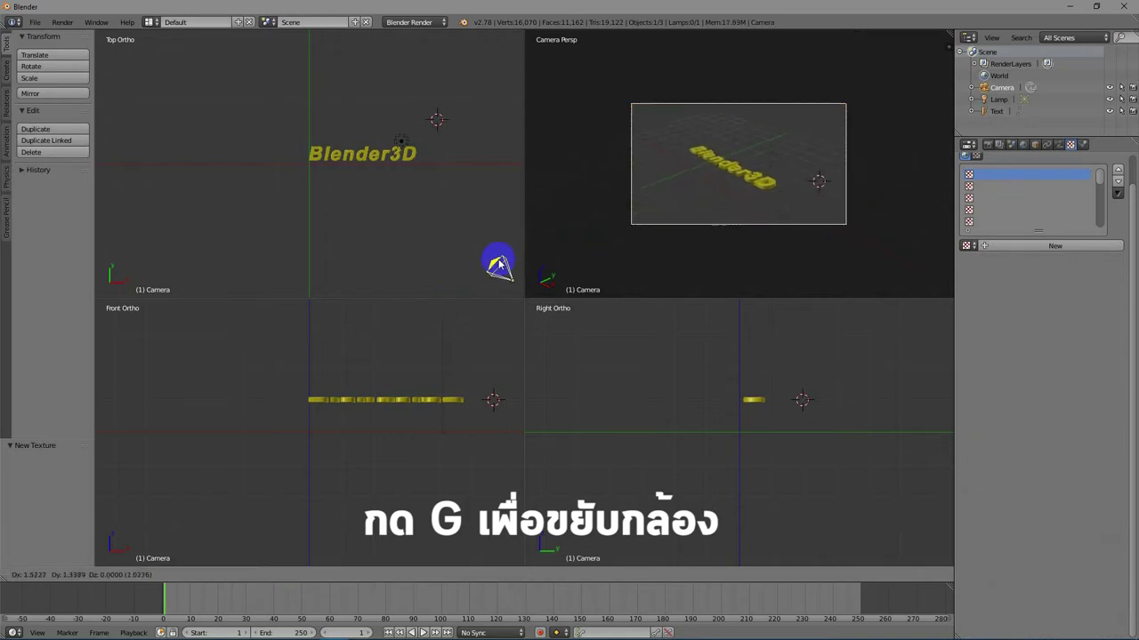
left_click(501, 264)
- Render the scene through the repositioned camera, examine the image and return to the 3D views
scroll(839, 241, "up", 5)
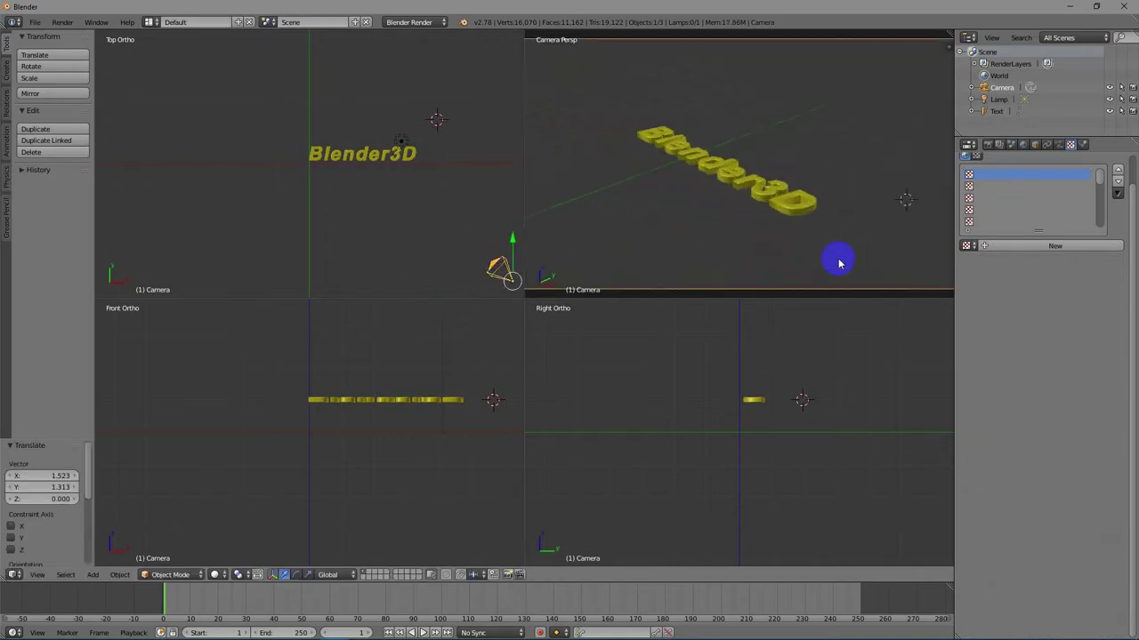
scroll(839, 244, "down", 1)
key("F12")
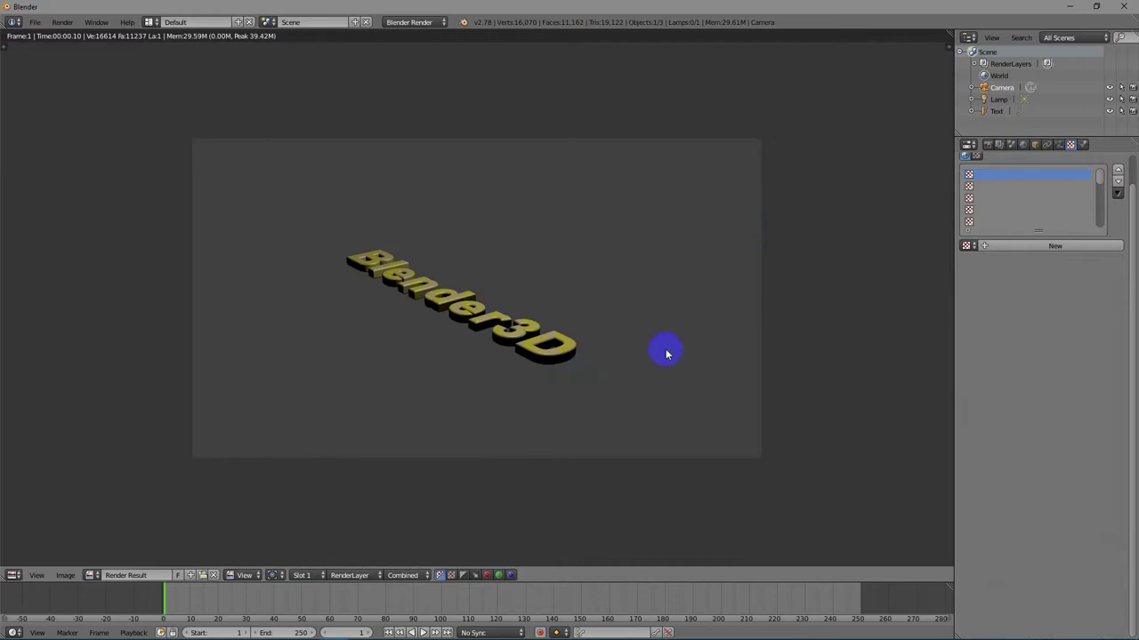
key("Escape")
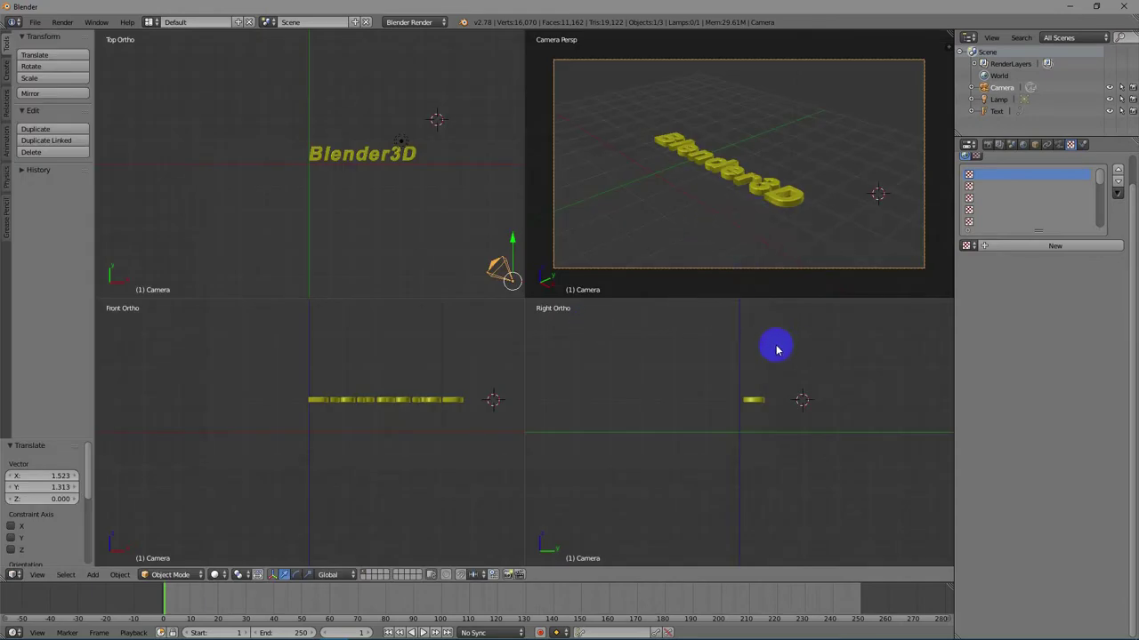
- Return to a single 3D view and convert the Blender3D text object to a mesh
key("ctrl+alt+q")
scroll(634, 378, "down", 3)
mouse_move(632, 376)
middle_mouse_down()
mouse_move(643, 364)
mouse_move(712, 455)
mouse_move(643, 407)
mouse_move(652, 424)
mouse_move(671, 415)
mouse_move(669, 433)
middle_mouse_up()
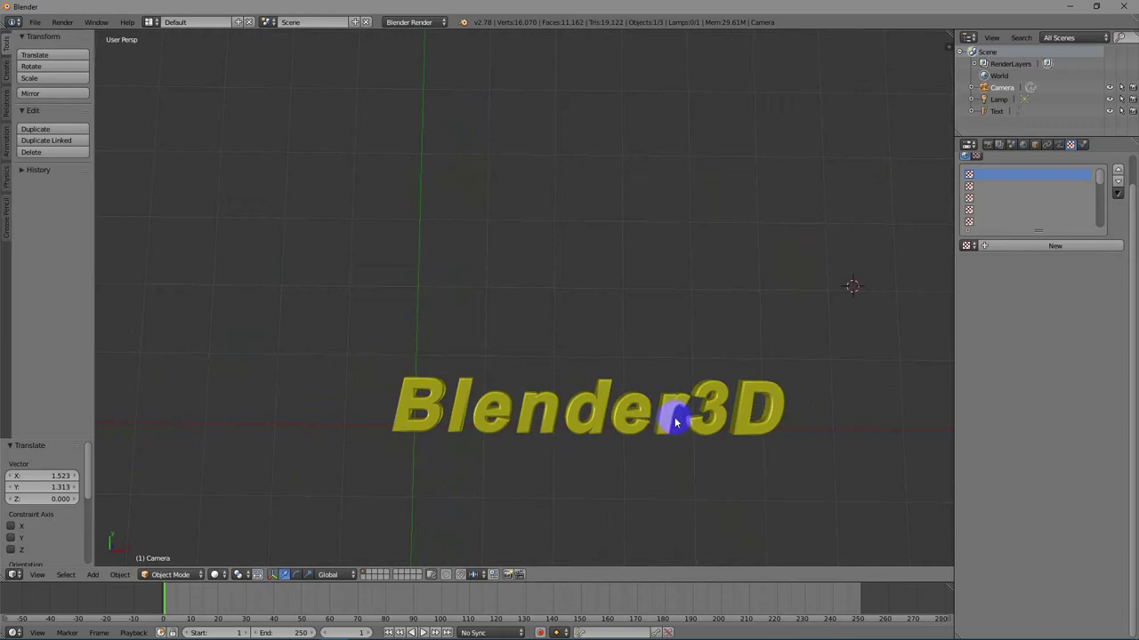
middle_click_drag(610, 420, 581, 274, "shift")
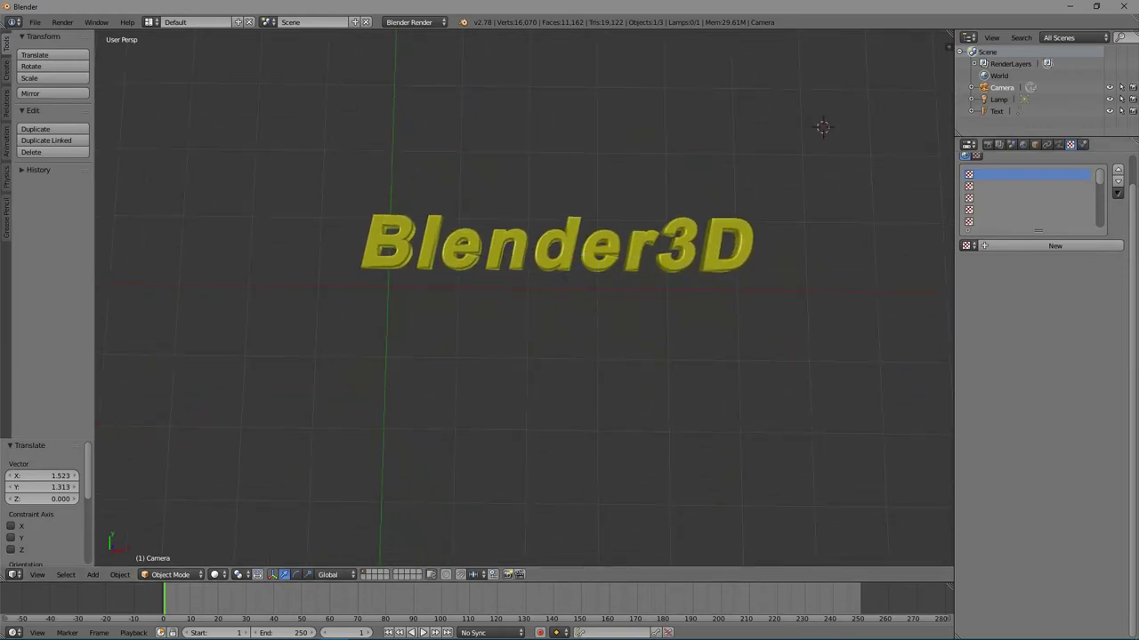
right_click(560, 252)
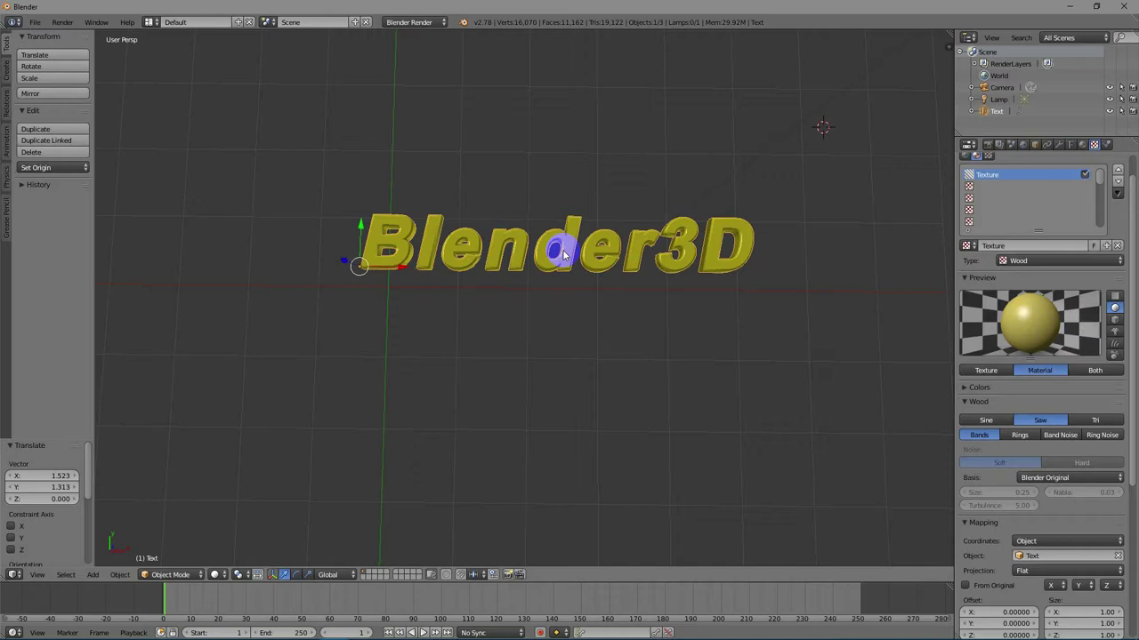
key("alt+c")
key("alt+c")
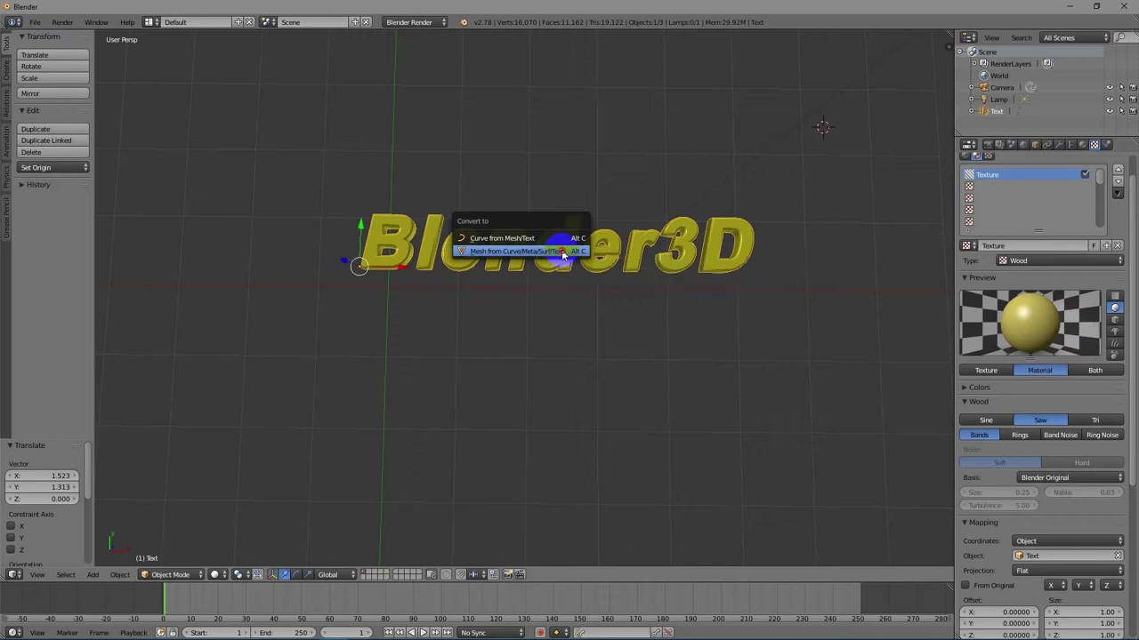
left_click(561, 253)
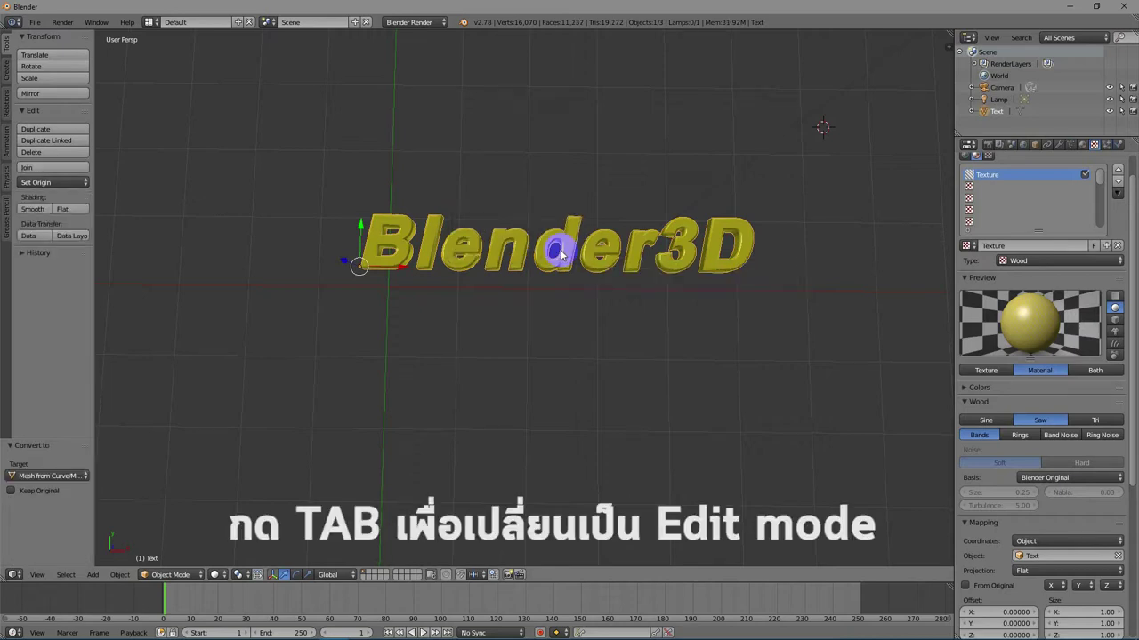
- Select all of the text mesh's geometry in Edit Mode and simplify it with Limited Dissolve
key("Tab")
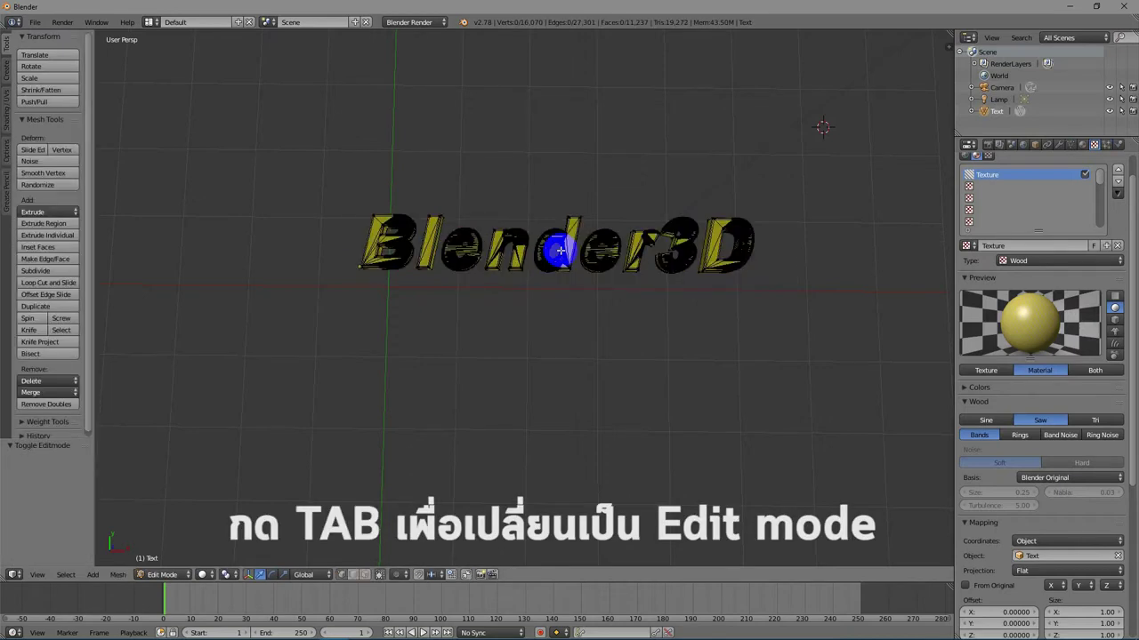
scroll(704, 281, "up", 1)
scroll(704, 281, "up", 4)
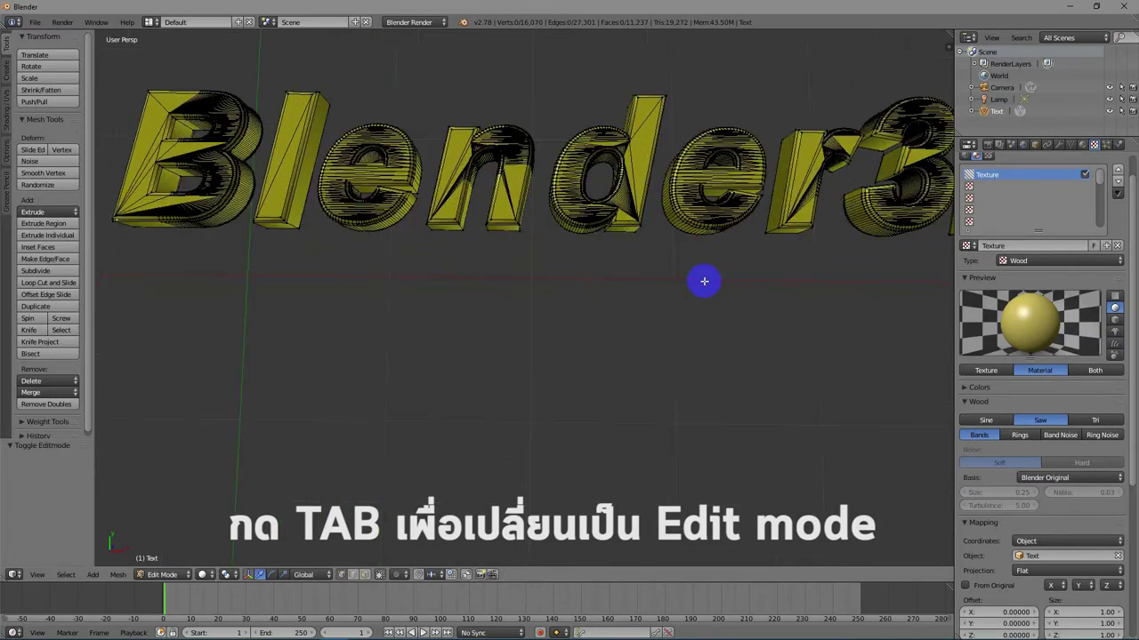
scroll(705, 282, "down", 4)
scroll(706, 289, "up", 1)
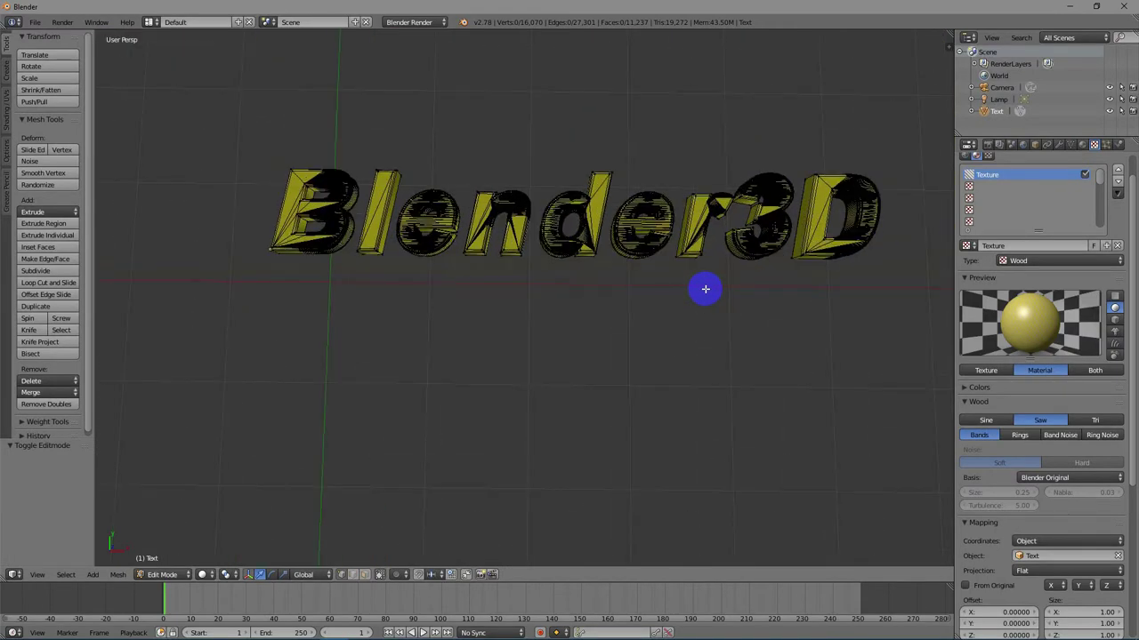
scroll(683, 282, "up", 1)
scroll(683, 283, "down", 1)
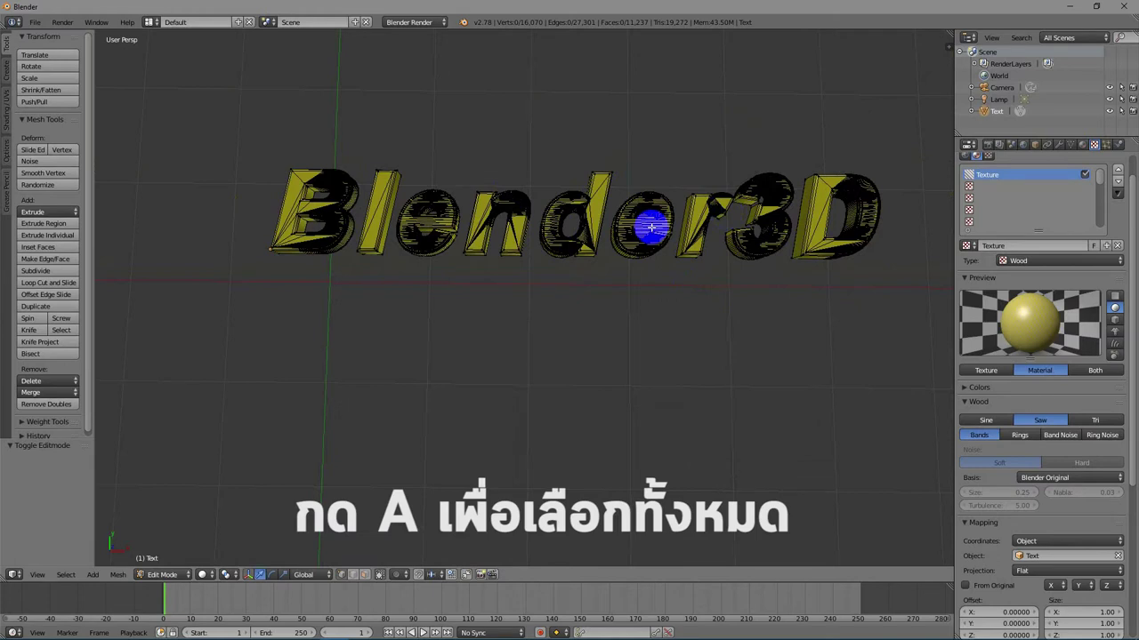
key("a")
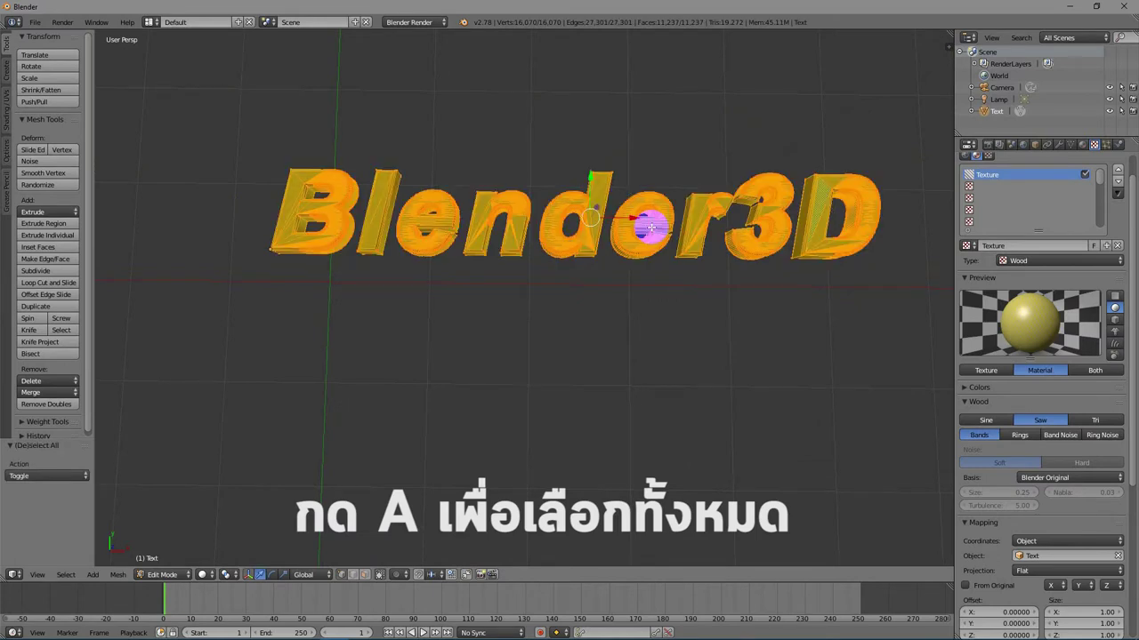
key("Delete")
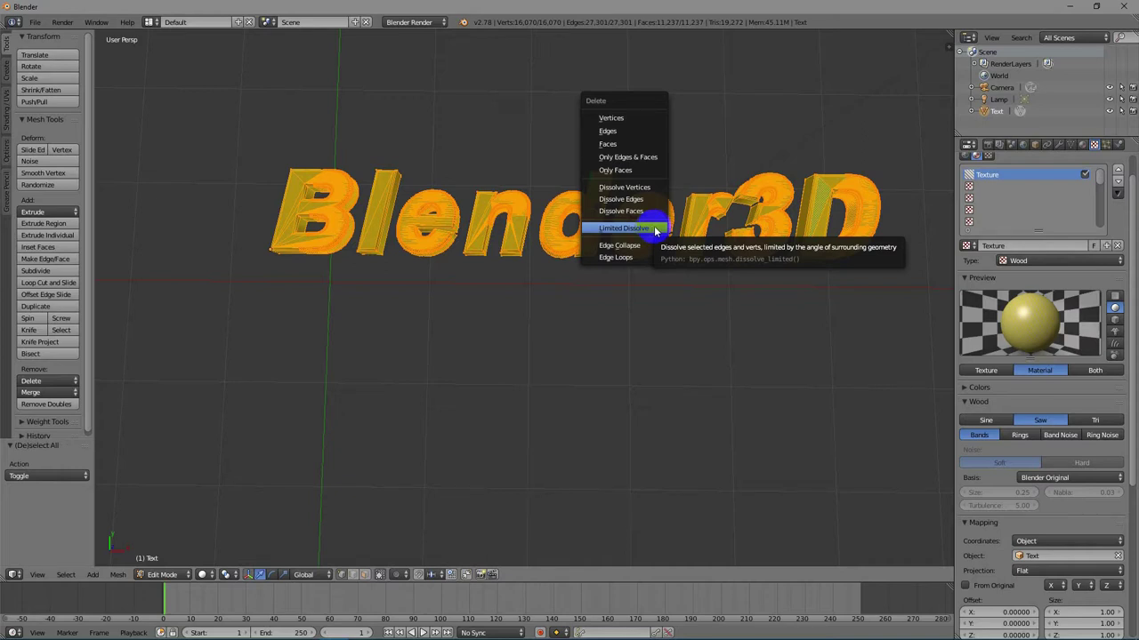
left_click(655, 228)
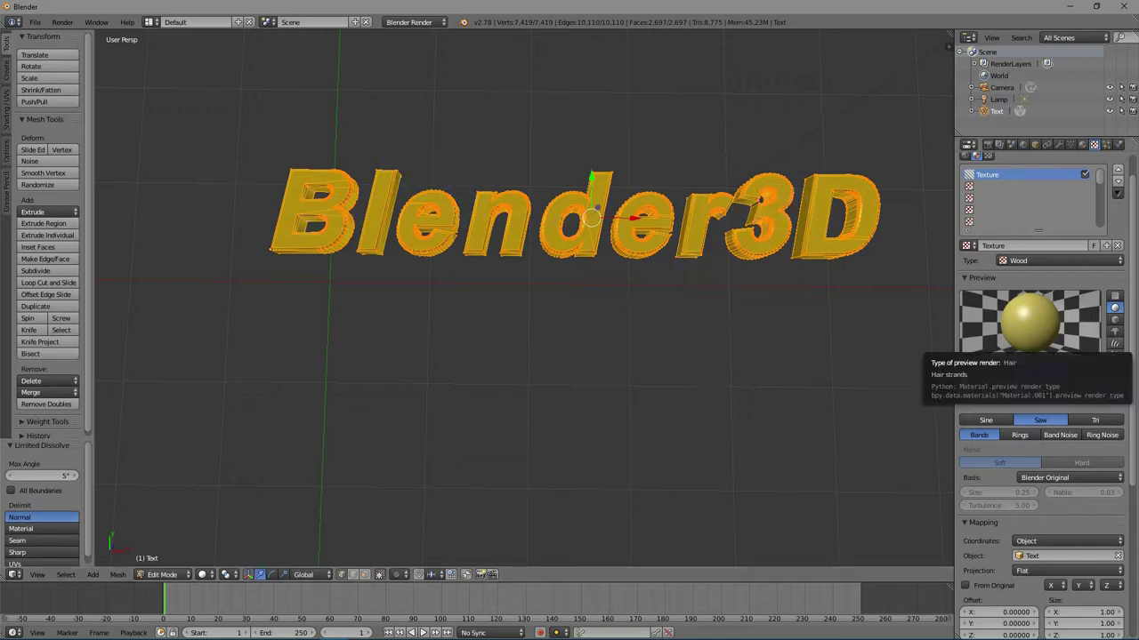
- Return to Object Mode, place the 3D cursor above the Blender3D lettering and add a new text object there
scroll(738, 381, "down", 4)
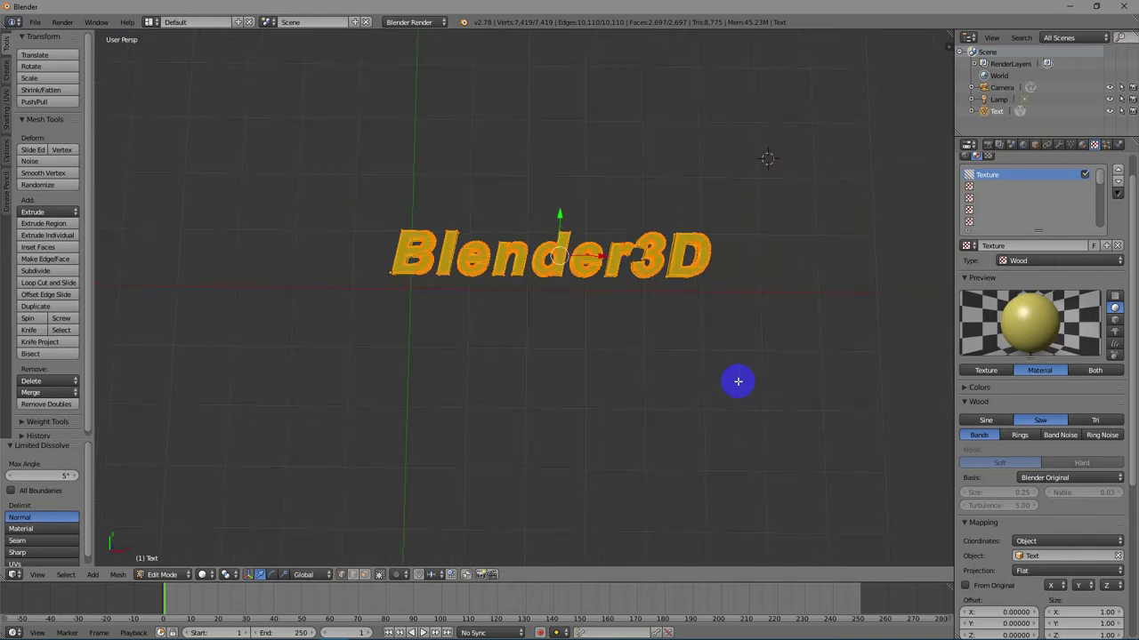
scroll(737, 381, "up", 2)
scroll(737, 380, "down", 1)
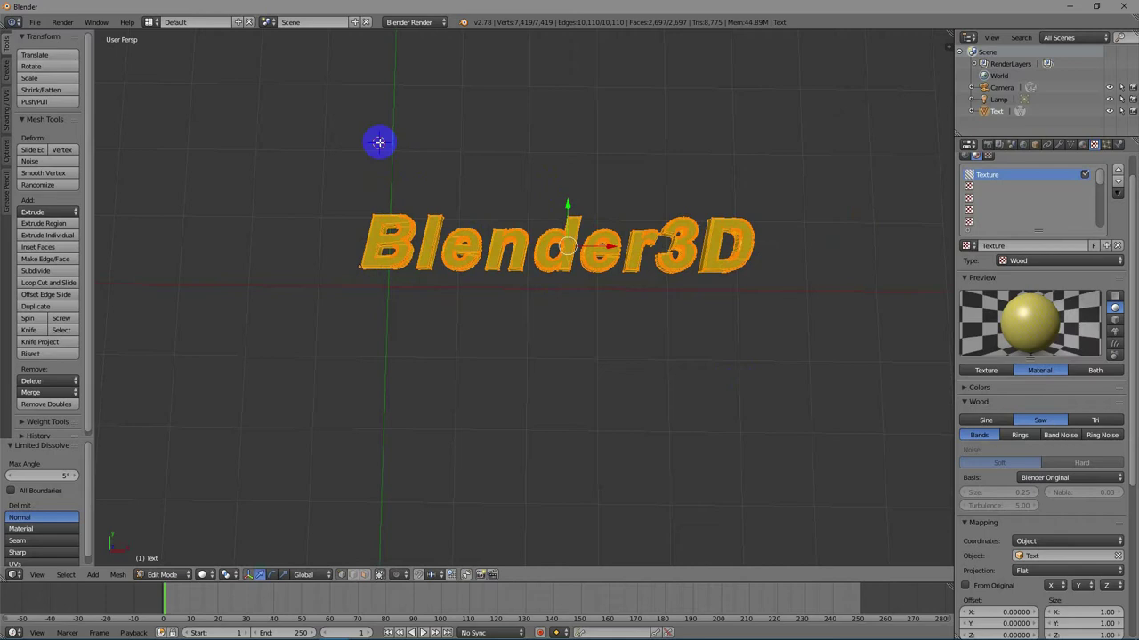
key("shift+a")
key("Escape")
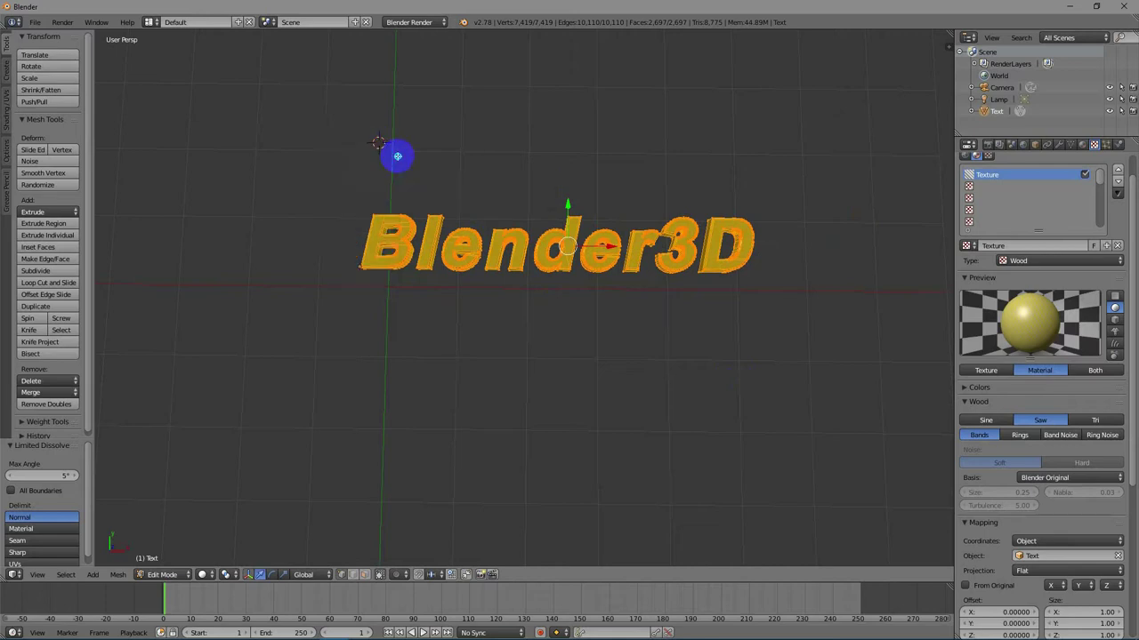
key("Tab")
key("shift+a")
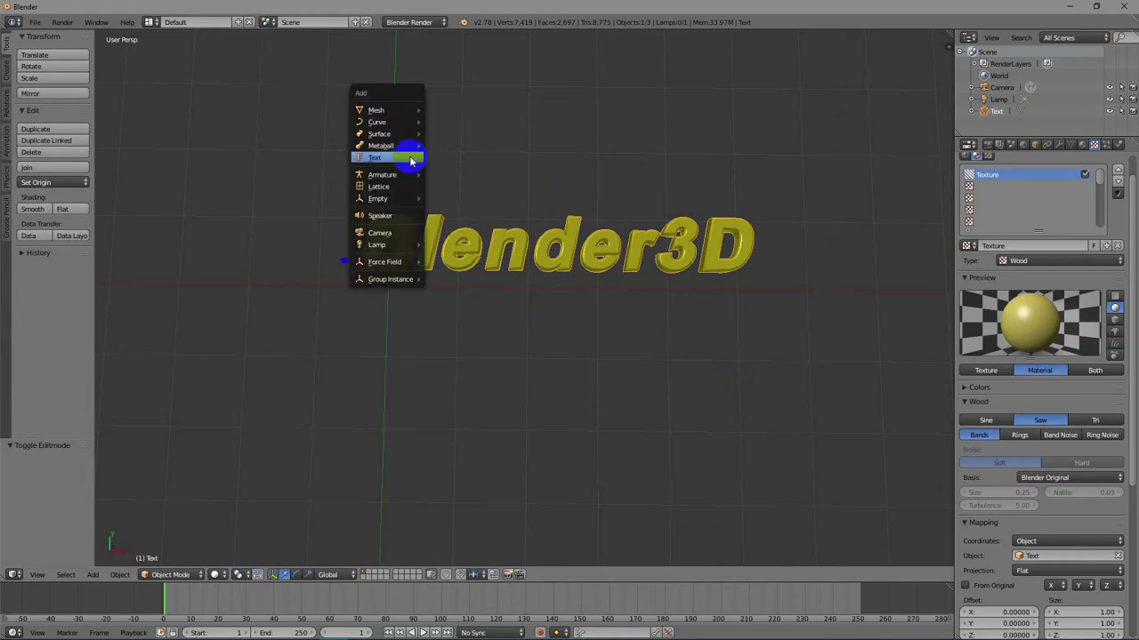
left_click(412, 158)
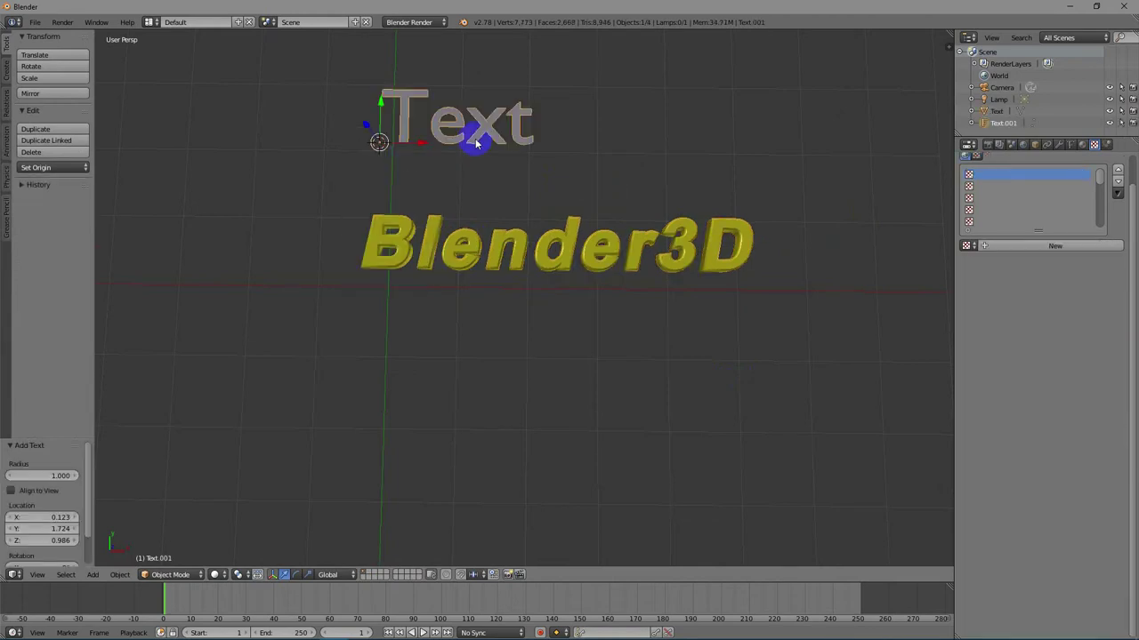
- Clear the default wording of the new text object in Edit Mode
key("Tab")
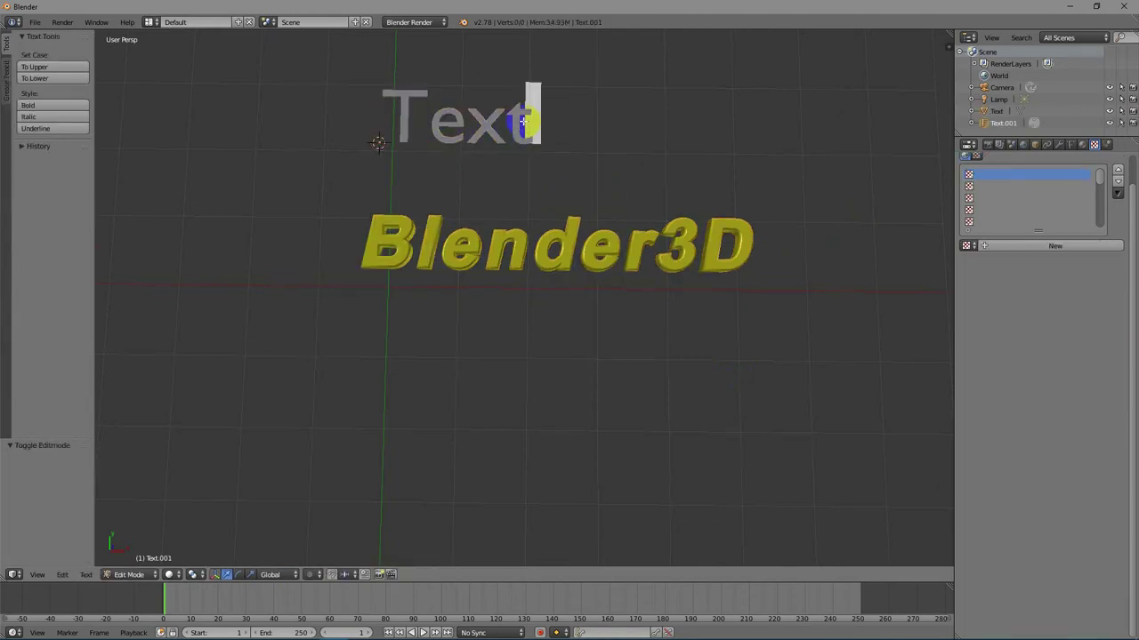
key("BackSpace")
key("BackSpace")
key("BackSpace")
key("BackSpace")
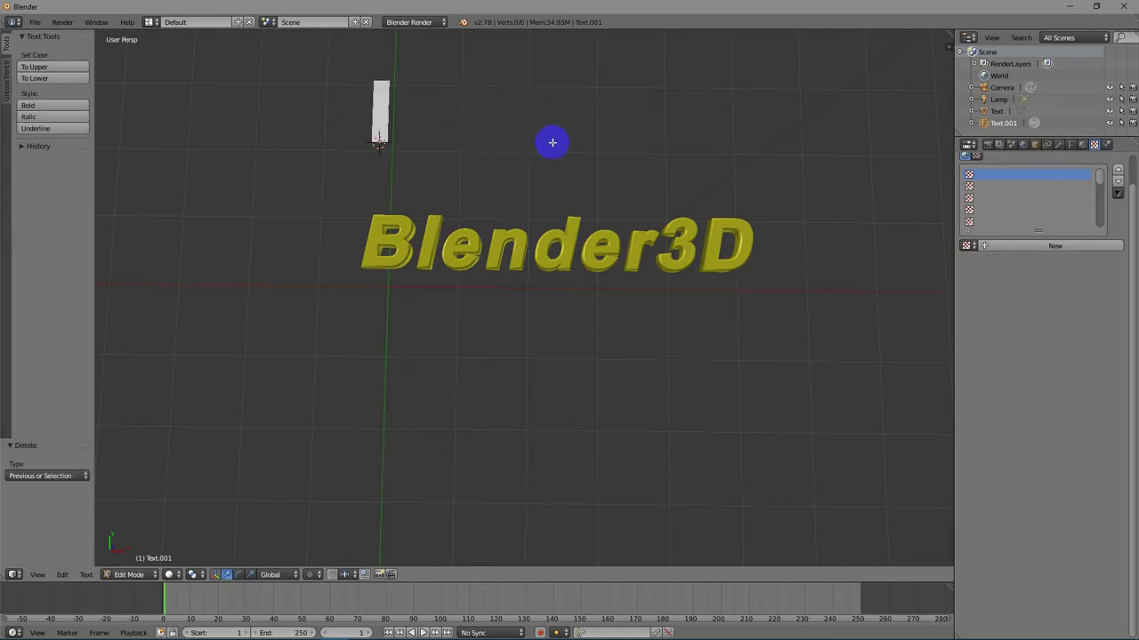
- Load THSarabunNew.ttf from C:\Windows\Fonts as the new text object's regular font
left_click(1070, 144)
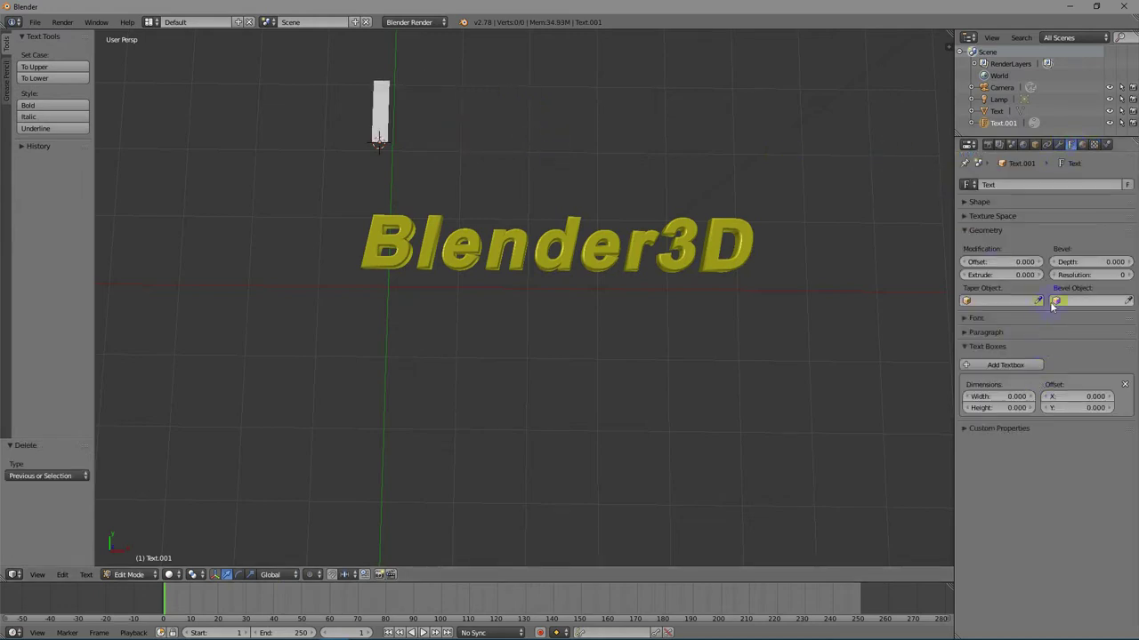
left_click(967, 234)
left_click(968, 246)
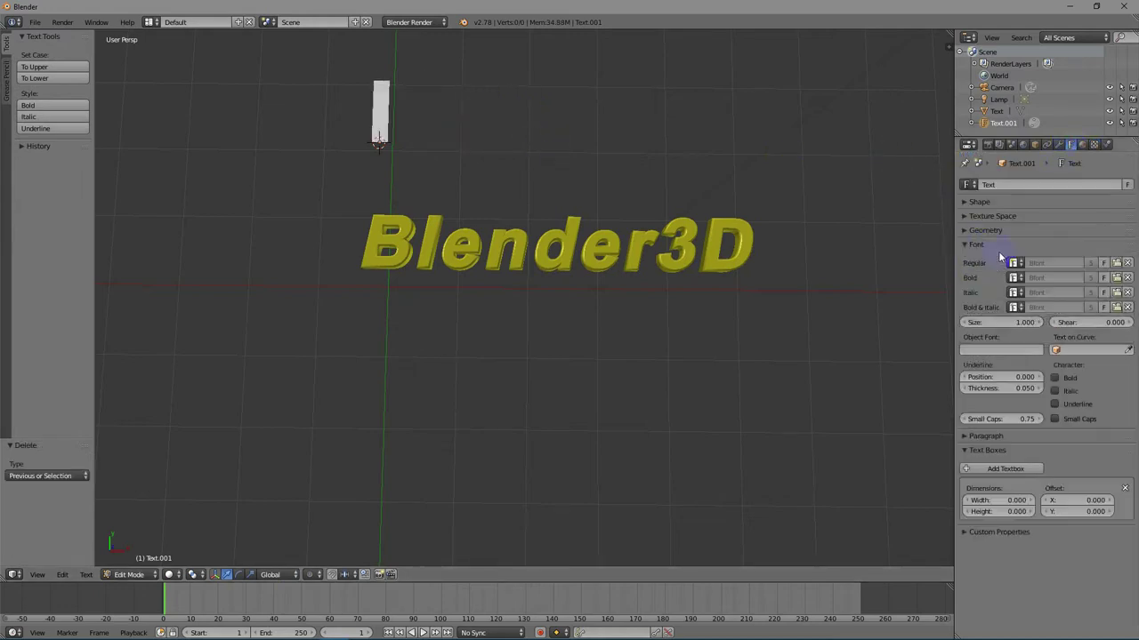
left_click(1116, 263)
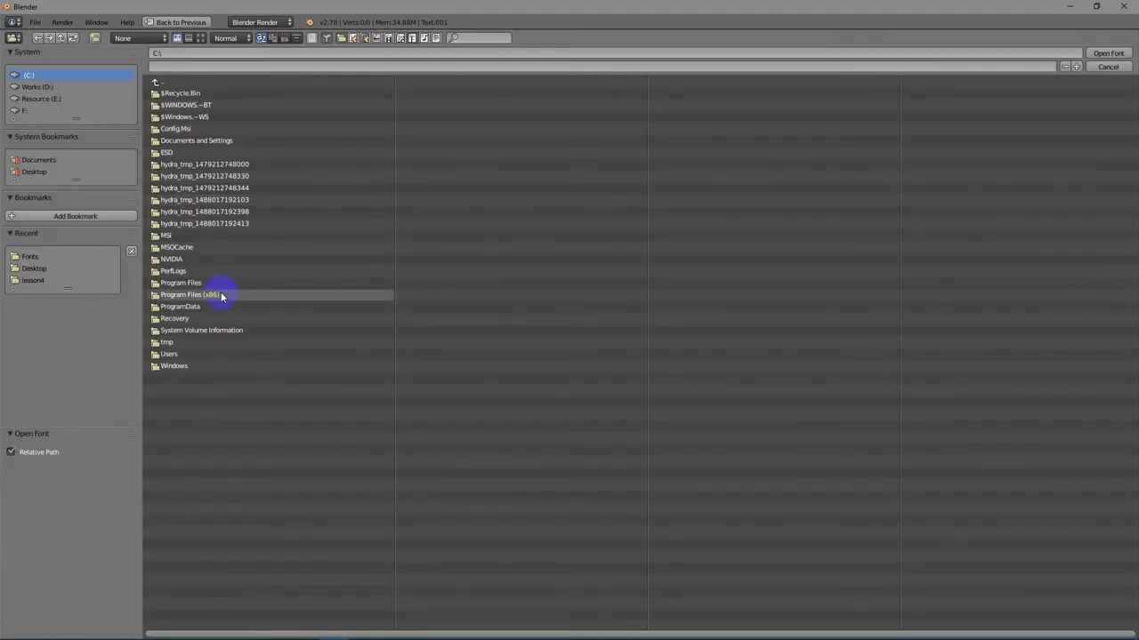
left_click(187, 366)
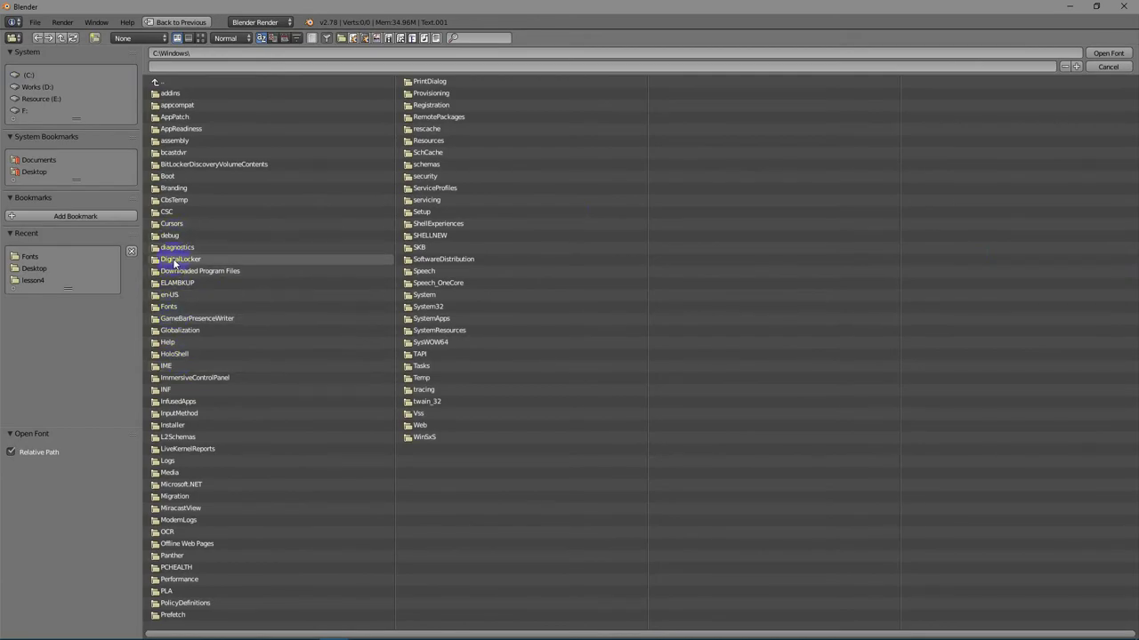
left_click(175, 309)
left_click_drag(353, 637, 762, 630)
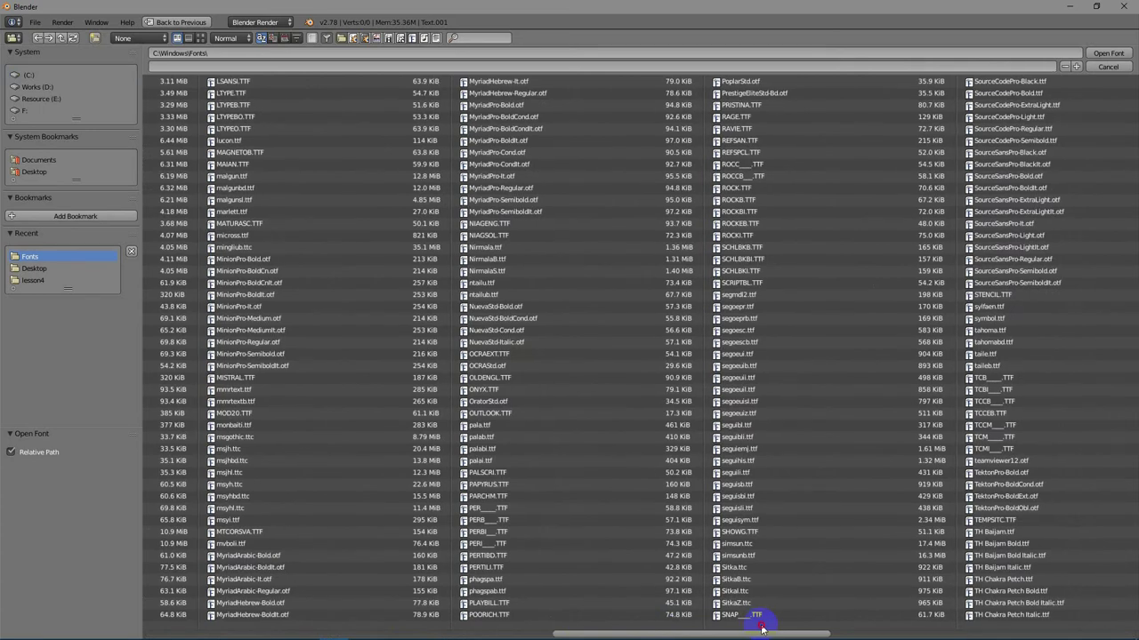
mouse_move(801, 634)
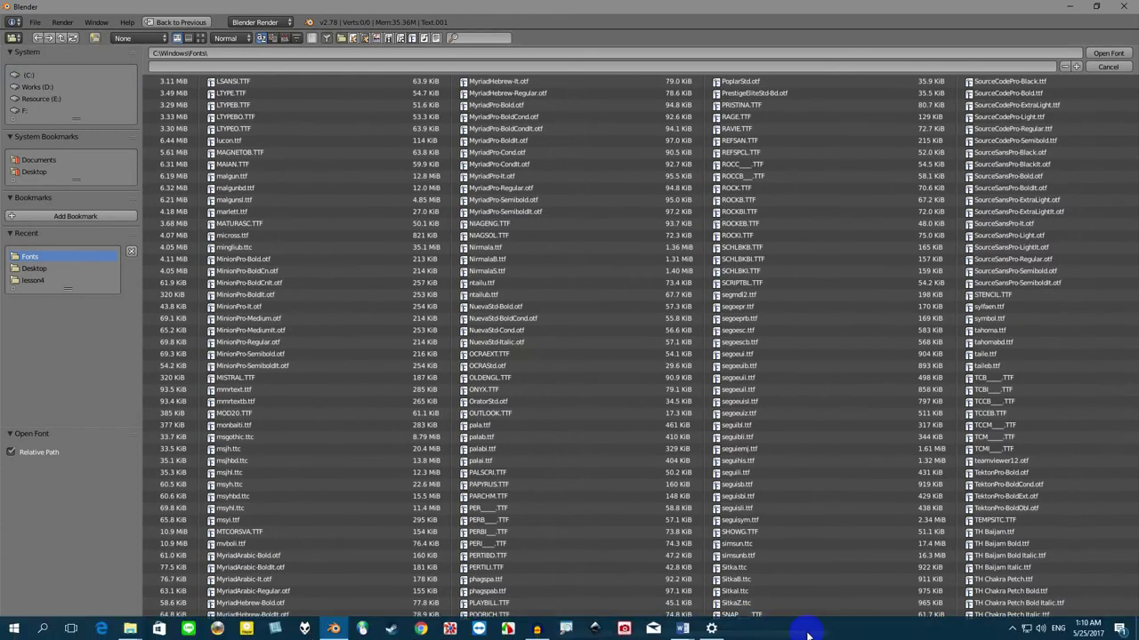
left_click_drag(813, 630, 921, 634)
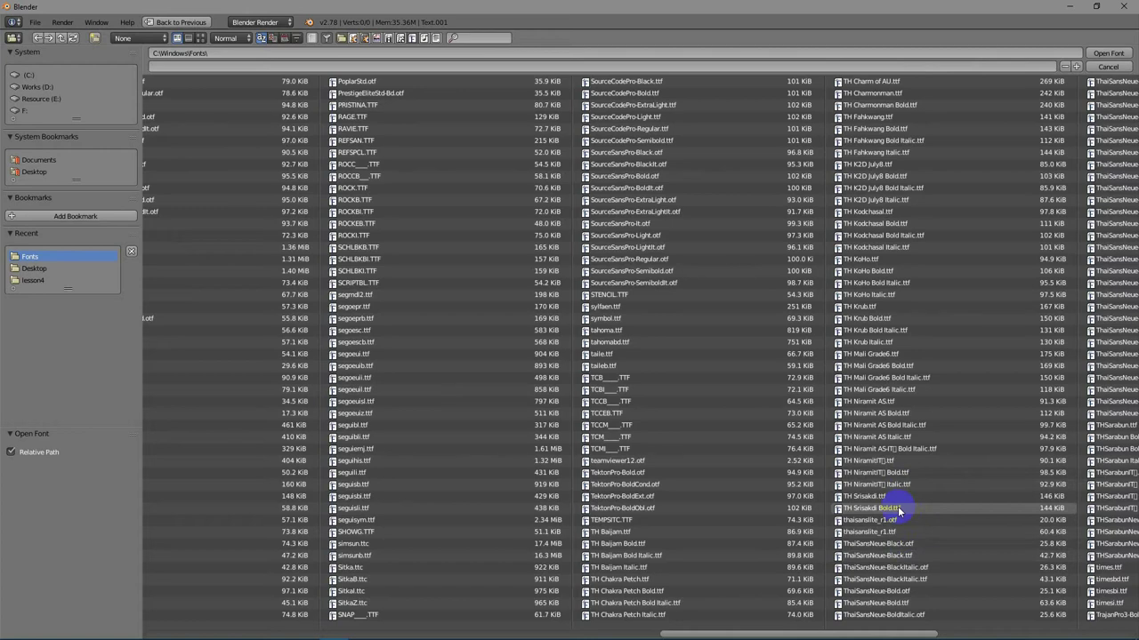
left_click(1111, 521)
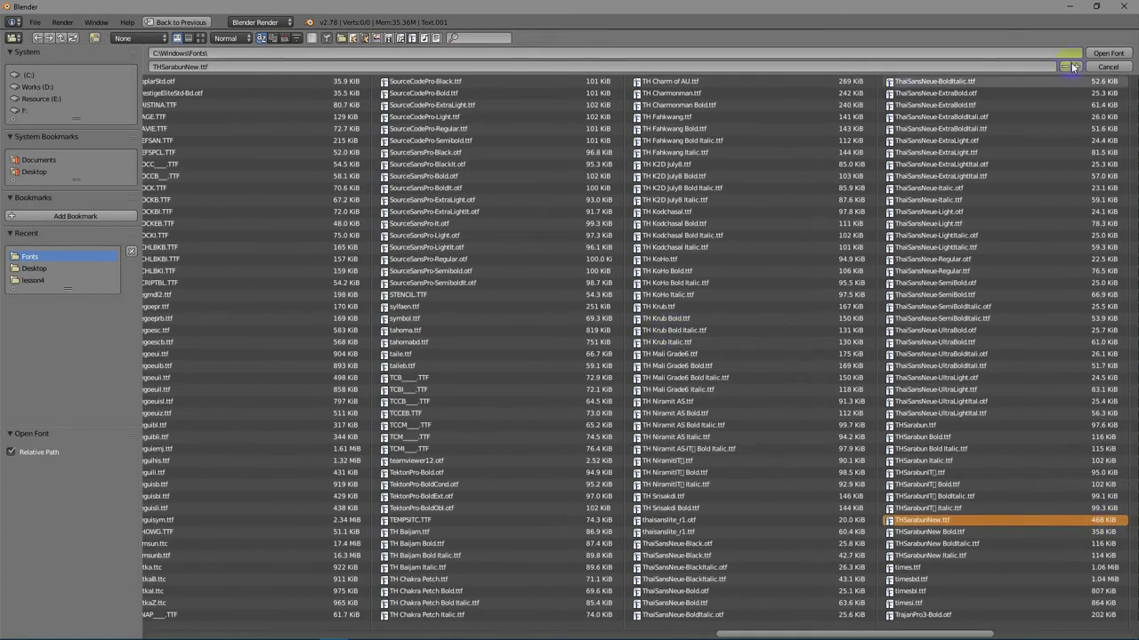
left_click(1109, 54)
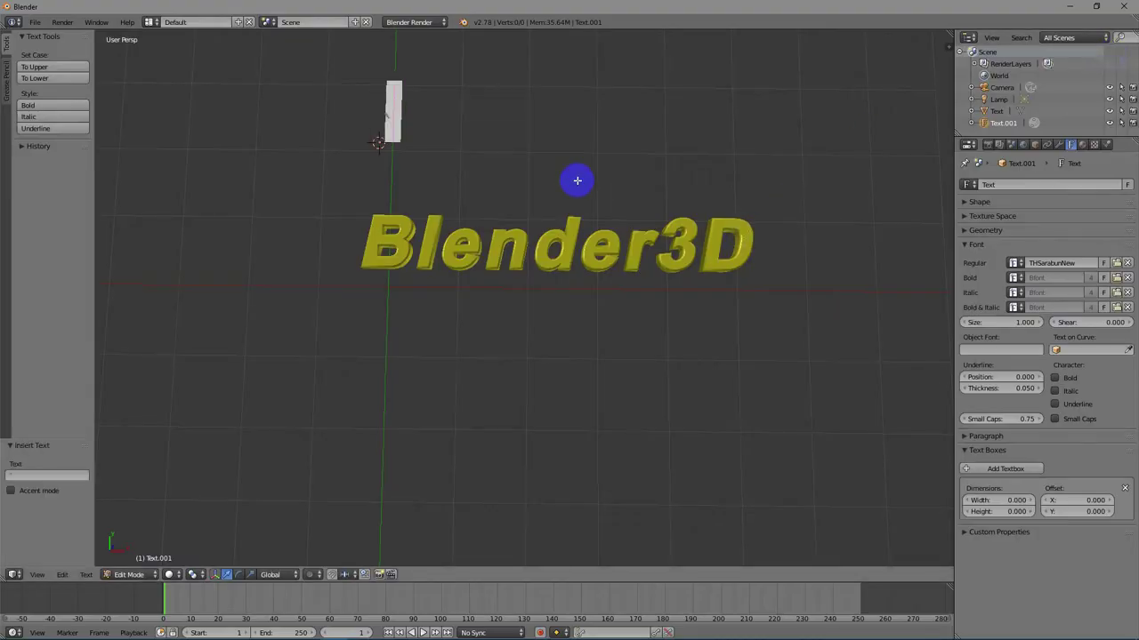
- Enter "ทดสอบภาษาไทย" as the content of the new text object
type("ทดสอบ")
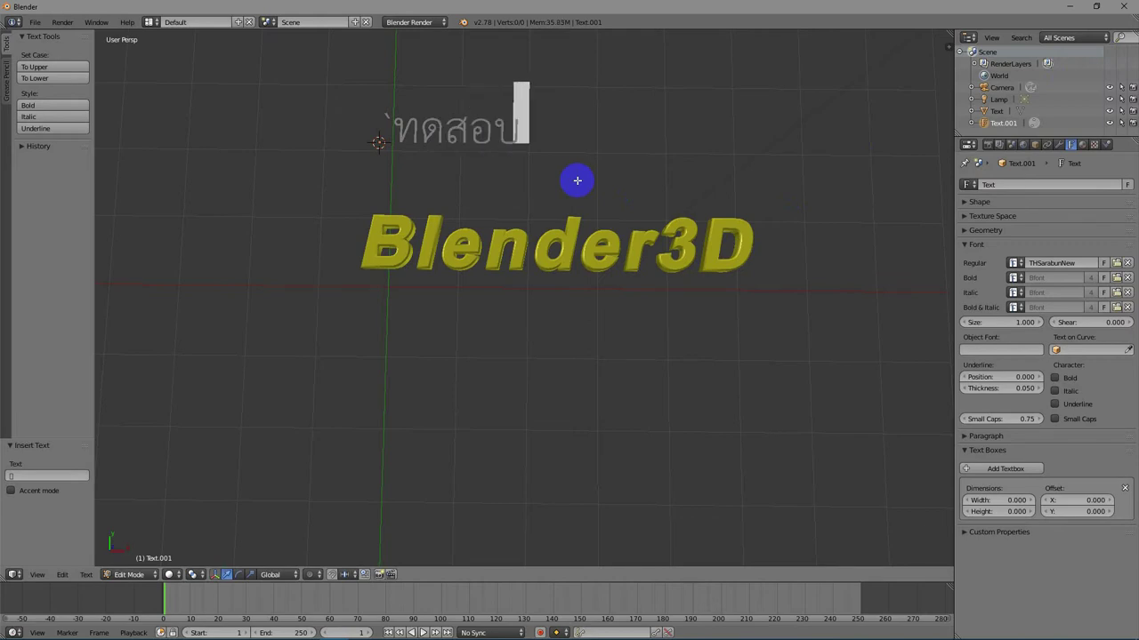
type("ภาษาไทย")
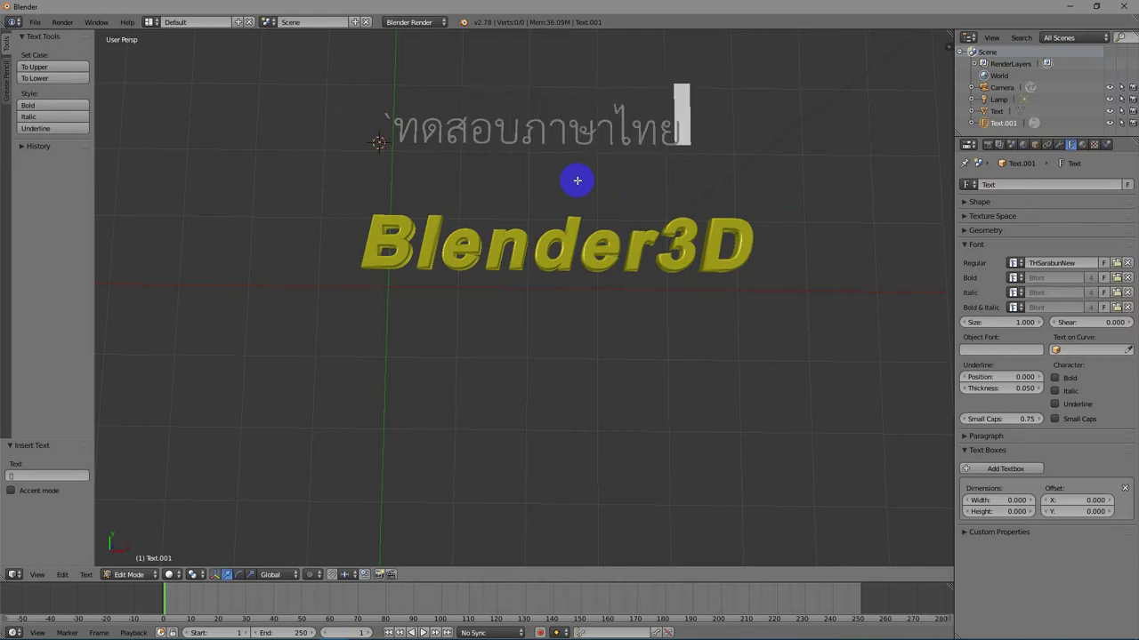
- Delete the stray accent character in front of the first letter of the Thai text
key("Left")
key("Left")
key("Left")
key("Left")
key("Left")
key("Left")
key("Left")
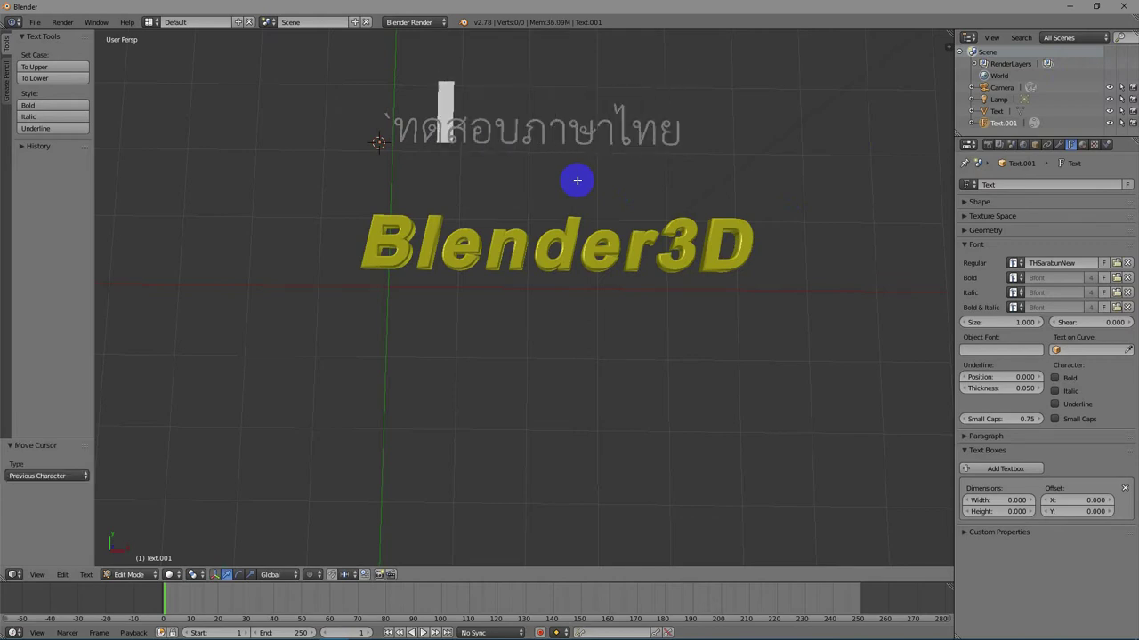
key("Left")
key("BackSpace")
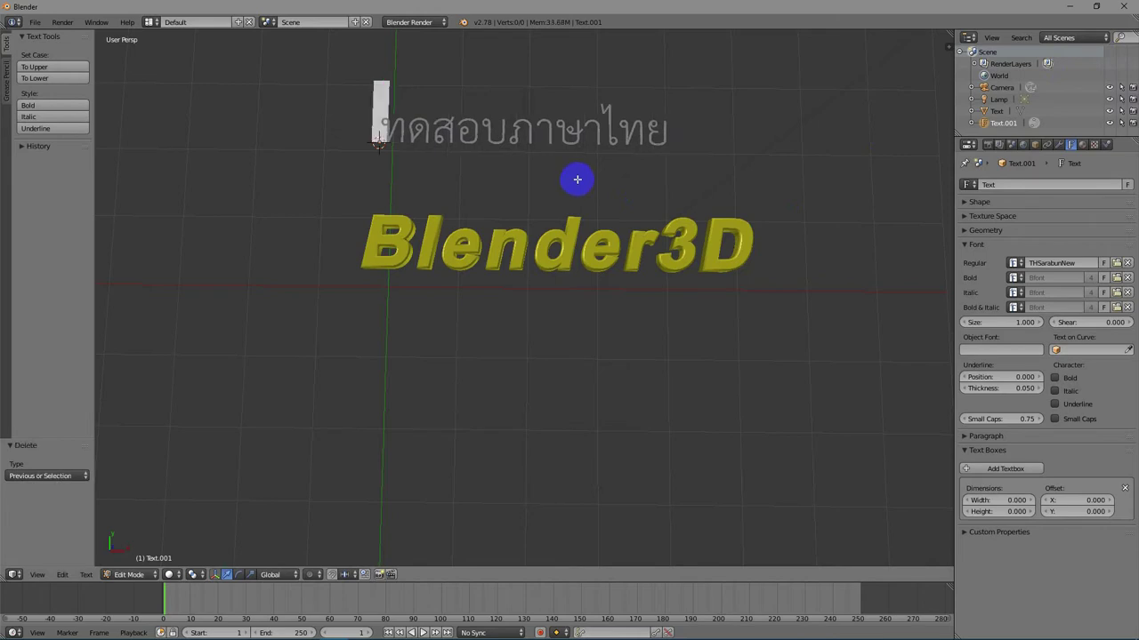
- Give the Thai text offset 0.001, extrusion 0.067, bevel depth 0.012 and bevel resolution 1, and set its font size to 1.44
left_click(965, 231)
mouse_move(991, 265)
left_mouse_down()
mouse_move(1039, 279)
mouse_move(1087, 263)
mouse_move(1074, 275)
mouse_move(1003, 265)
left_mouse_up()
left_click(1127, 275)
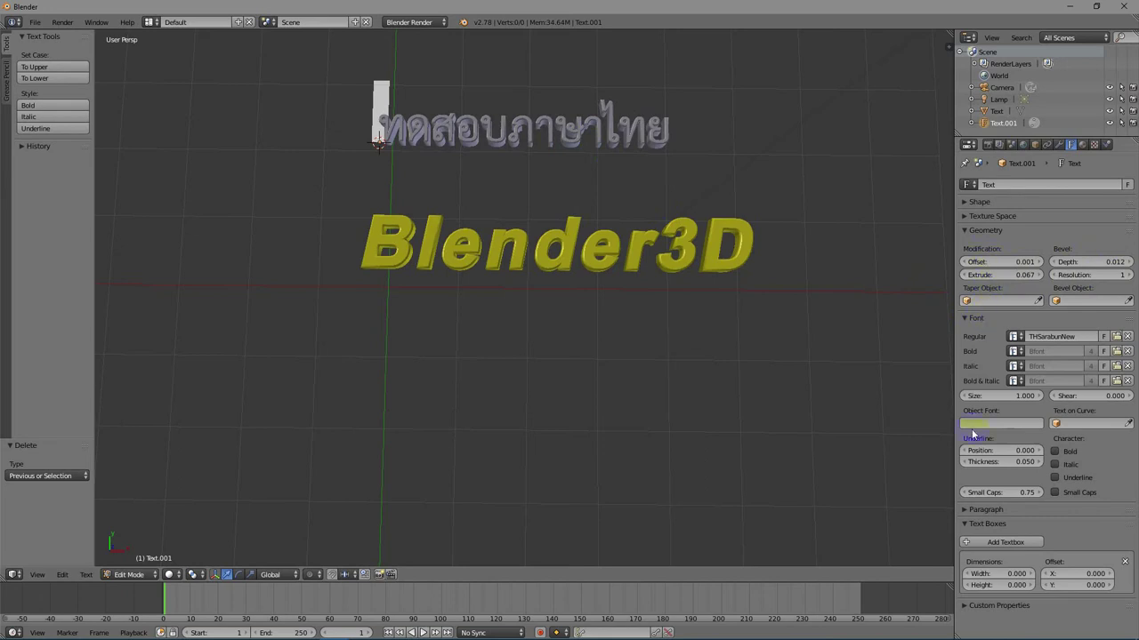
left_click_drag(1001, 396, 1002, 395)
left_click_drag(1021, 395, 1030, 396)
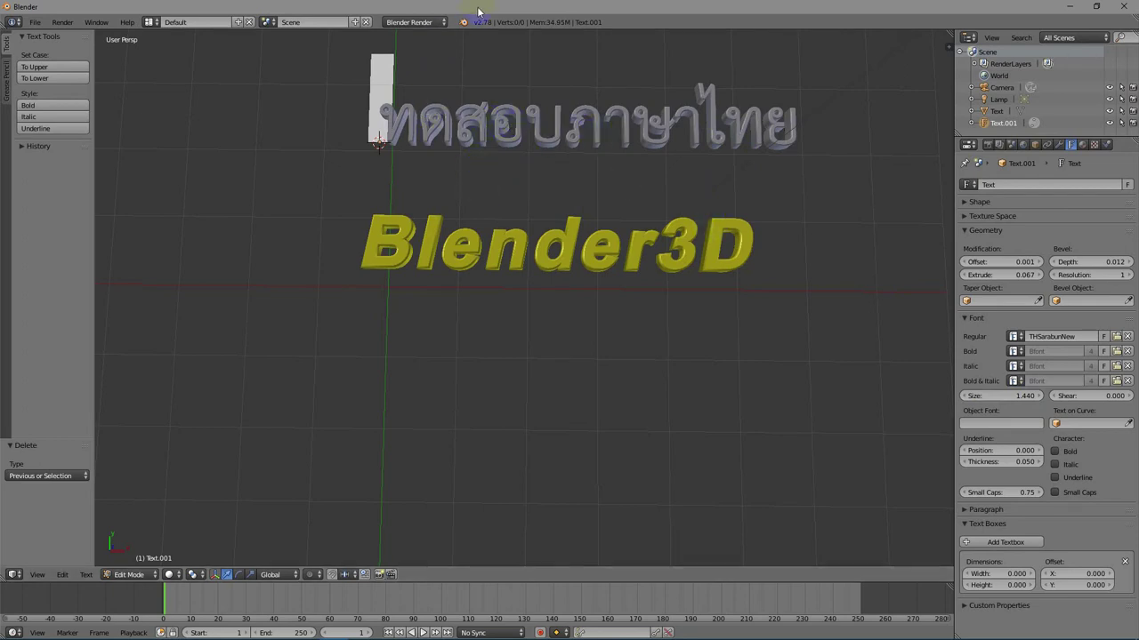
- Return to Object Mode and move the Thai text about -0.26 in X and -0.6 in Y, just above the Blender3D lettering
key("Tab")
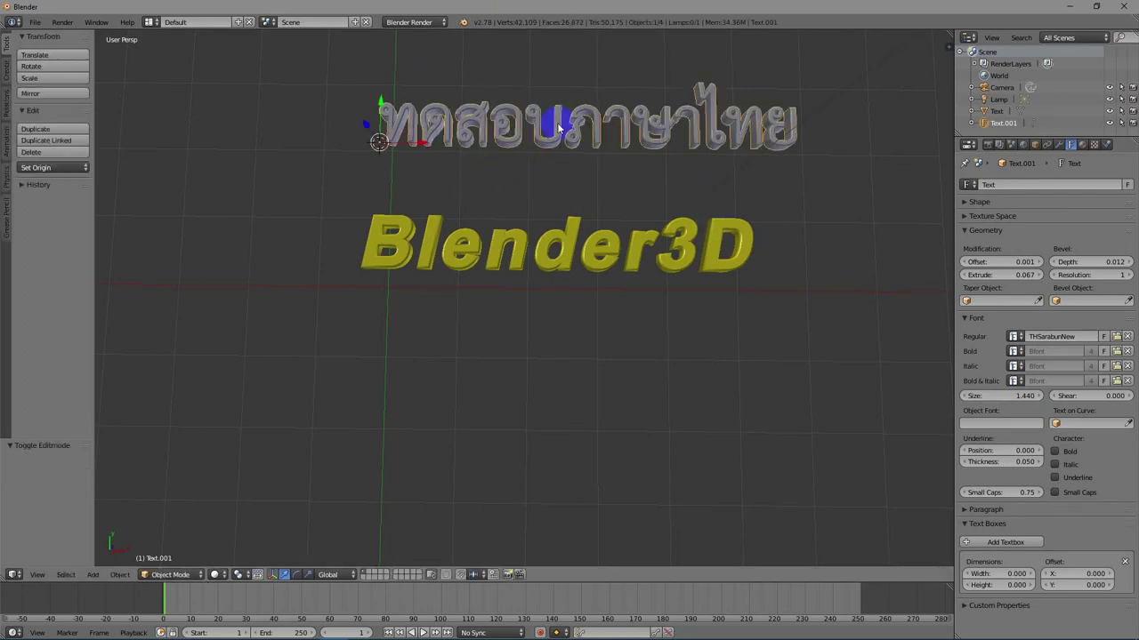
key("g")
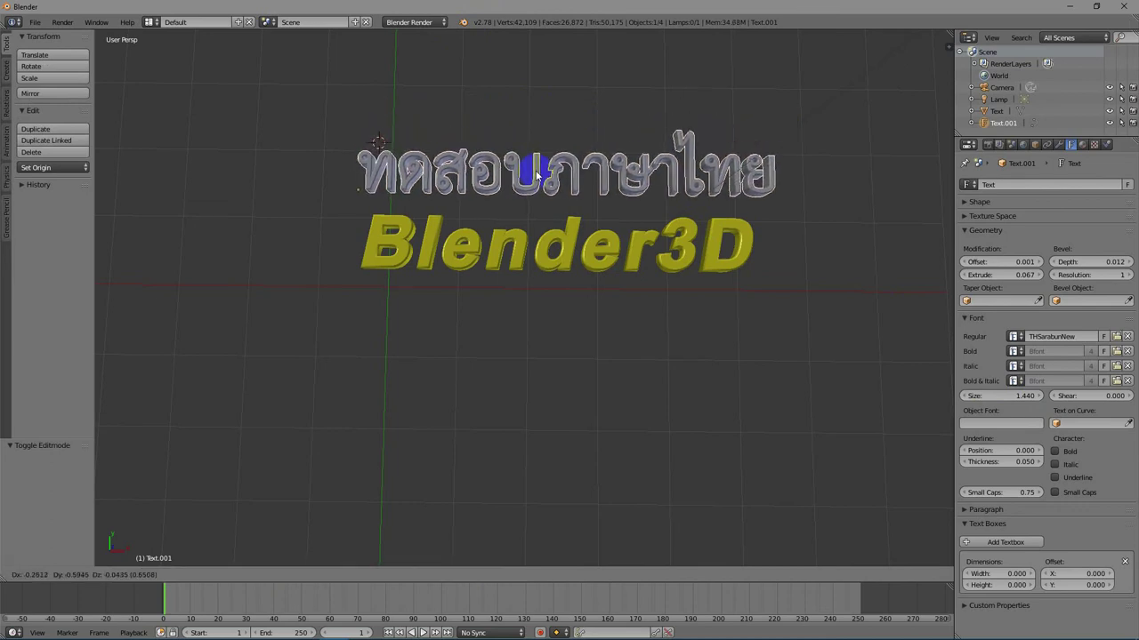
left_click(536, 174)
- Give the Thai text a new material with a red diffuse colour and specular intensity 1.000, and render the scene
left_click(1082, 145)
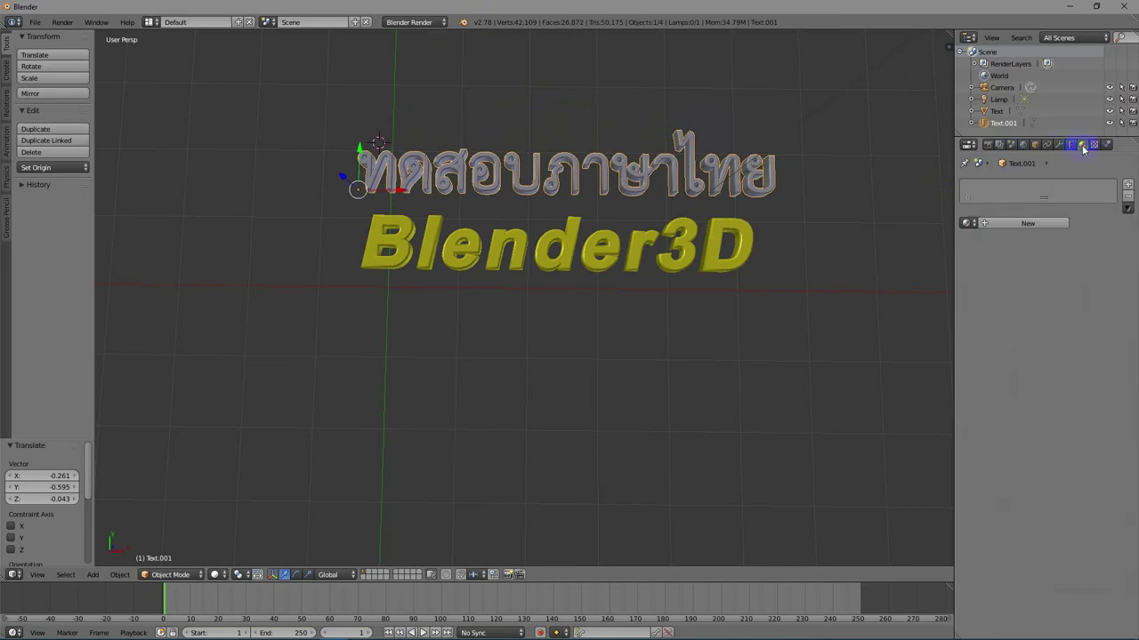
left_click(1028, 224)
left_click(1003, 368)
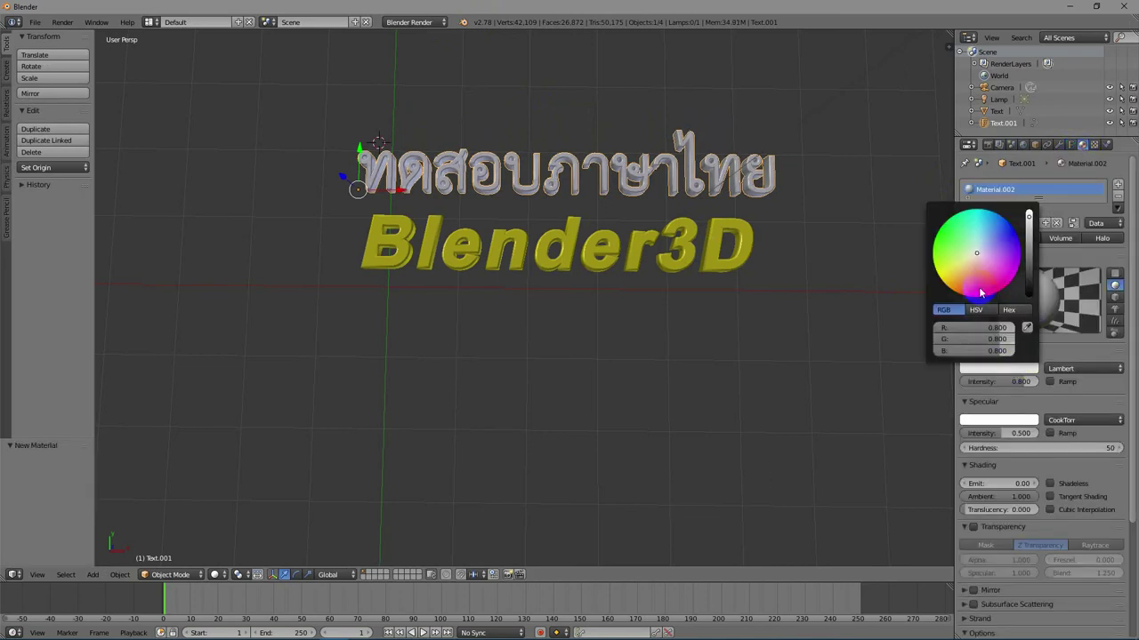
left_click_drag(982, 293, 975, 300)
left_click_drag(1001, 433, 1036, 433)
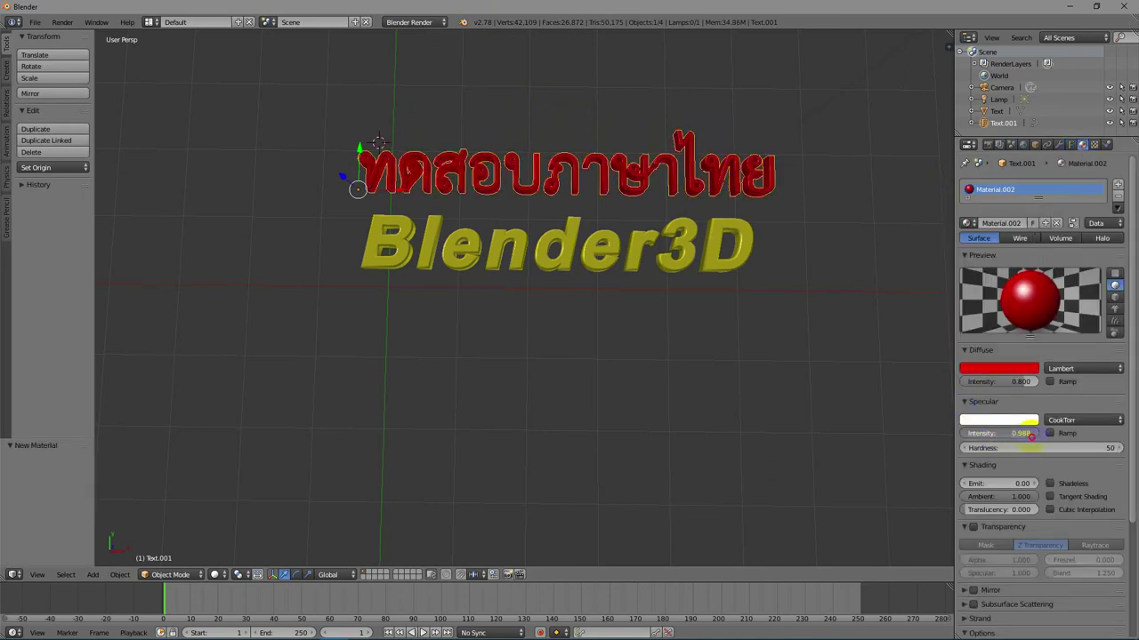
key("F12")
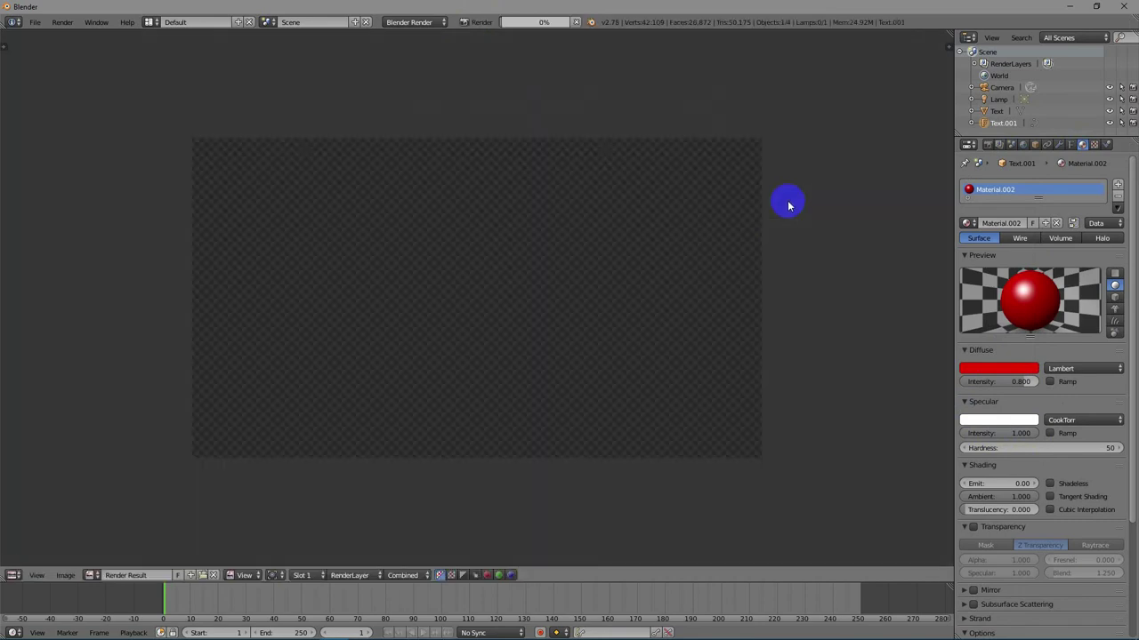